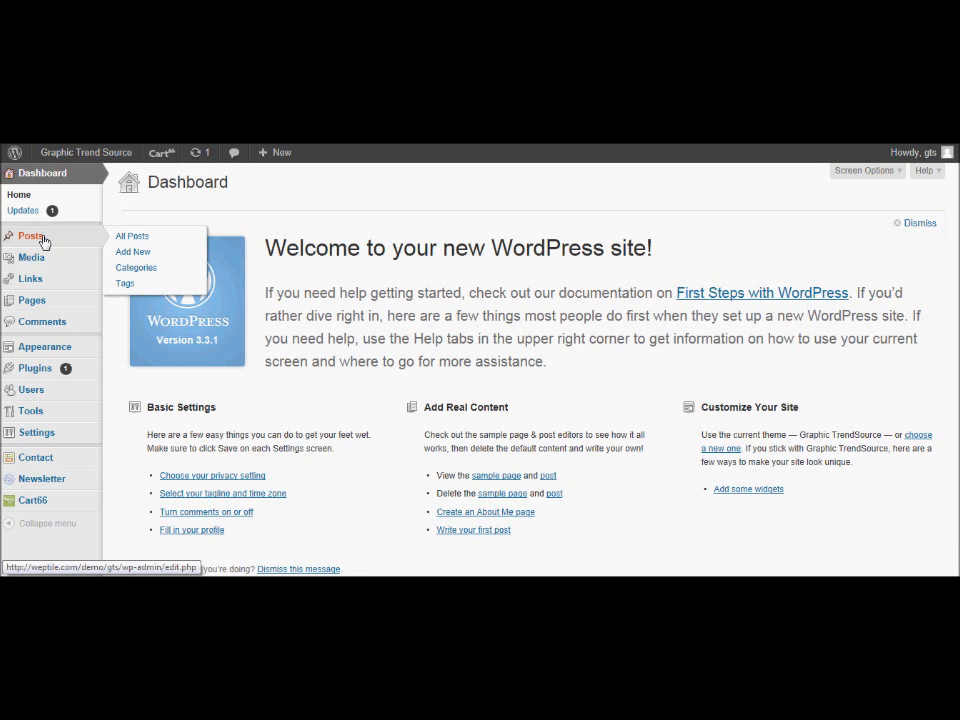
Step: Open the Bright post category for editing
left_click(168, 276)
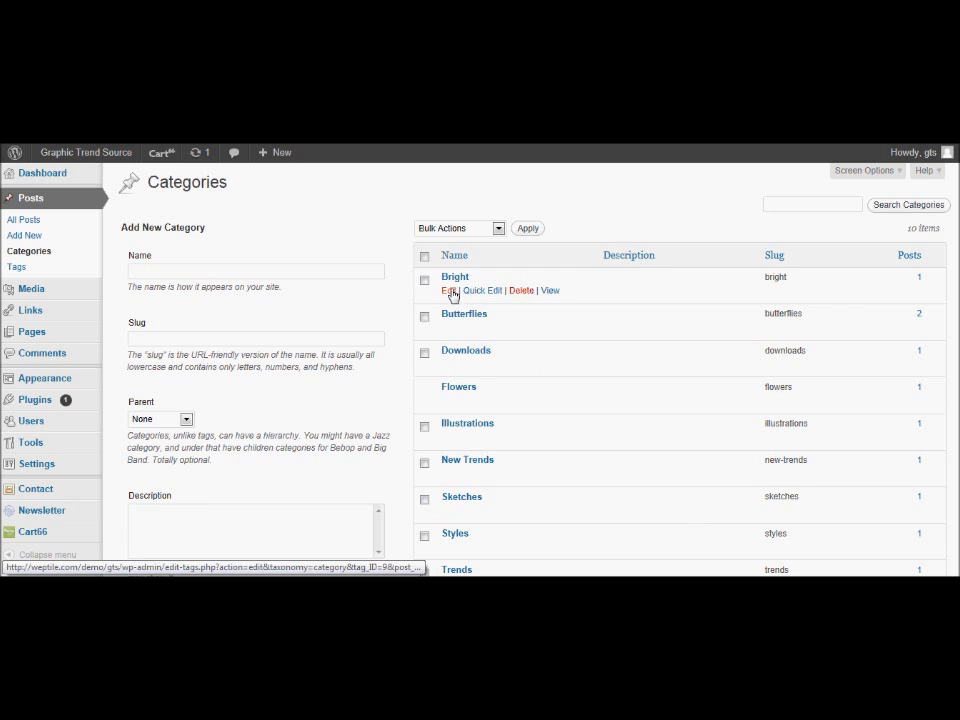
mouse_move(451, 297)
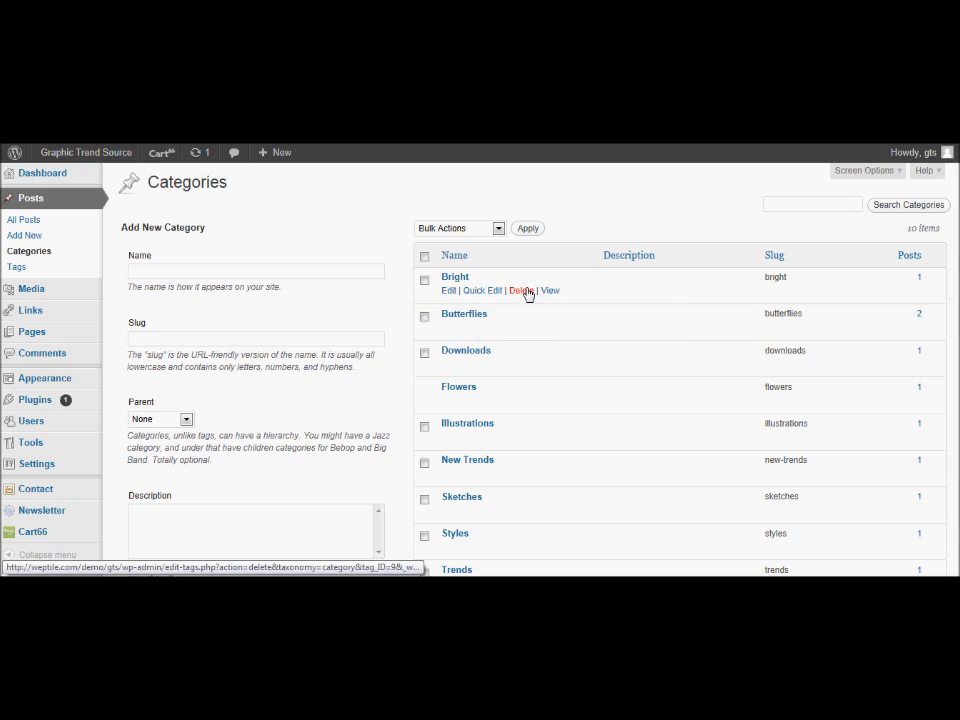
left_click(449, 291)
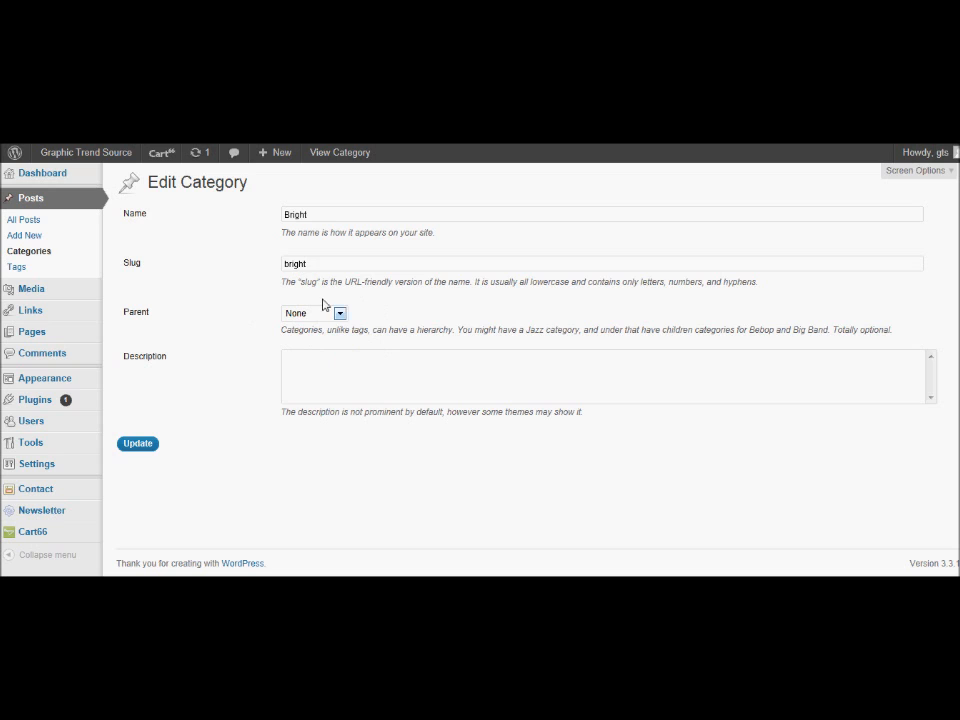
Step: Change the category's name to Patterns
left_click(325, 213)
key("BackSpace")
key("BackSpace")
key("BackSpace")
key("BackSpace")
key("BackSpace")
key("BackSpace")
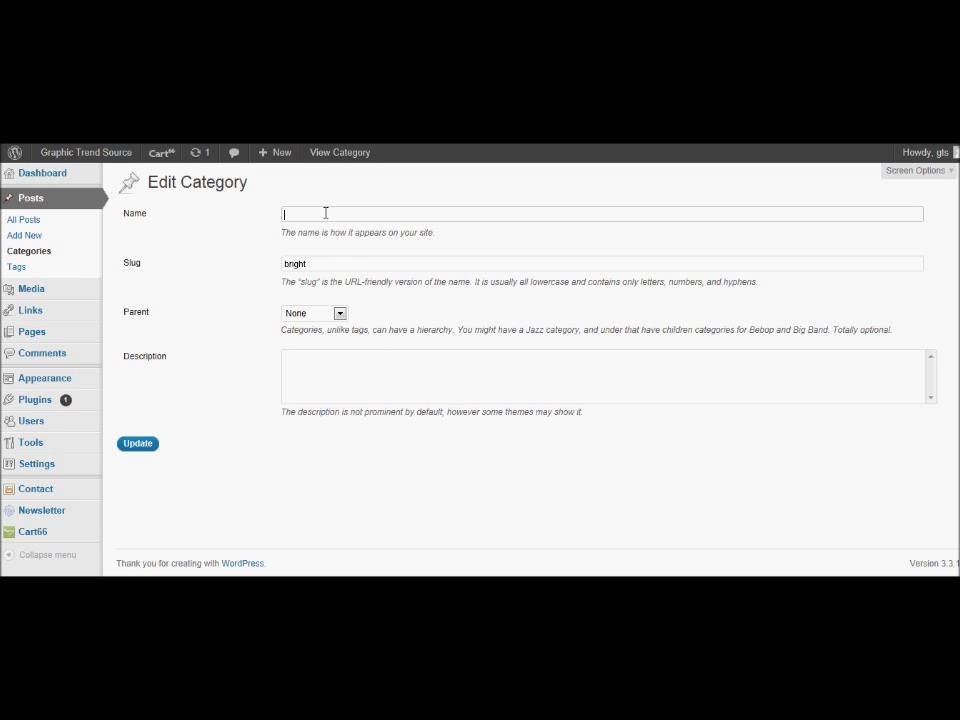
type("Patterns")
Step: Replace the category's slug with patterns
left_click_drag(311, 268, 260, 271)
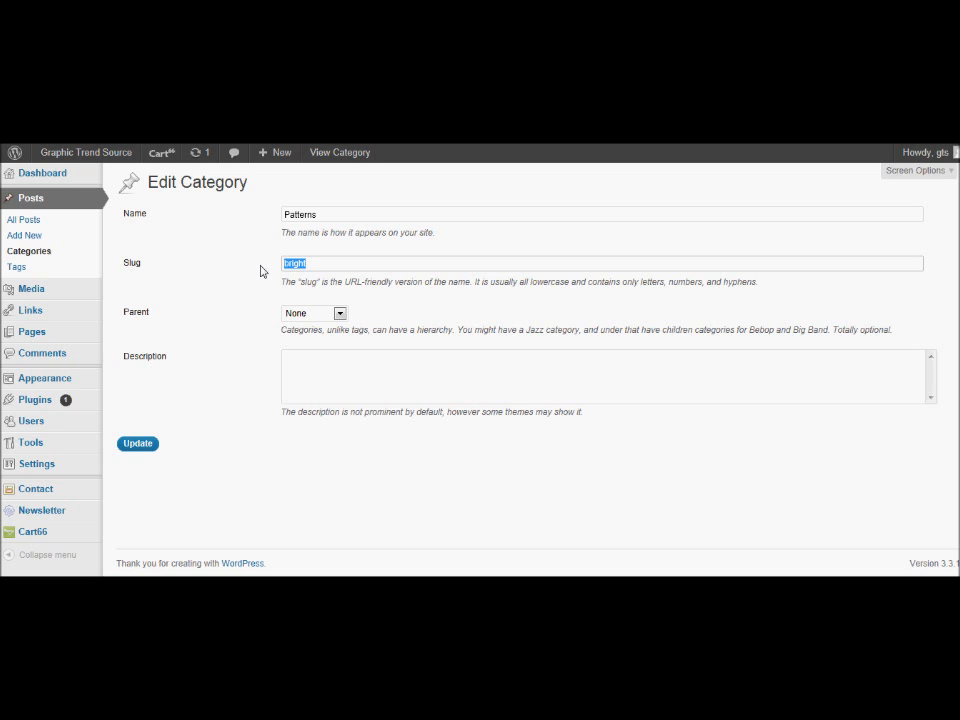
left_click_drag(260, 271, 317, 268)
left_click(315, 263)
key("BackSpace")
key("BackSpace")
key("BackSpace")
key("BackSpace")
key("BackSpace")
key("BackSpace")
type("patterns")
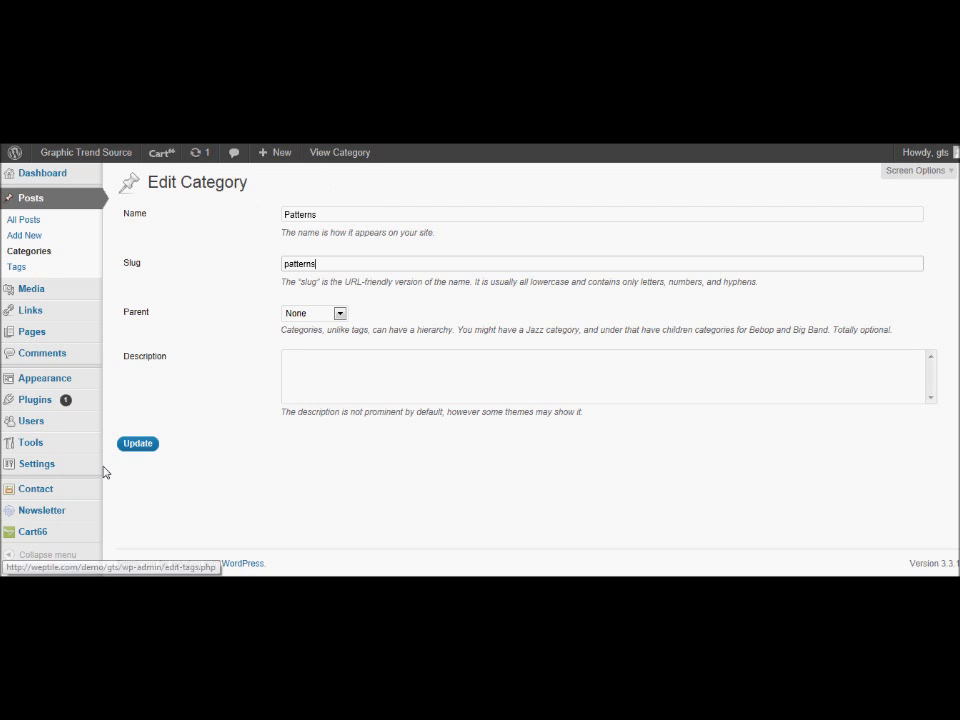
Step: Clear the category's slug, then return to the category list without saving the edits
left_click(323, 265)
key("ctrl+a")
key("BackSpace")
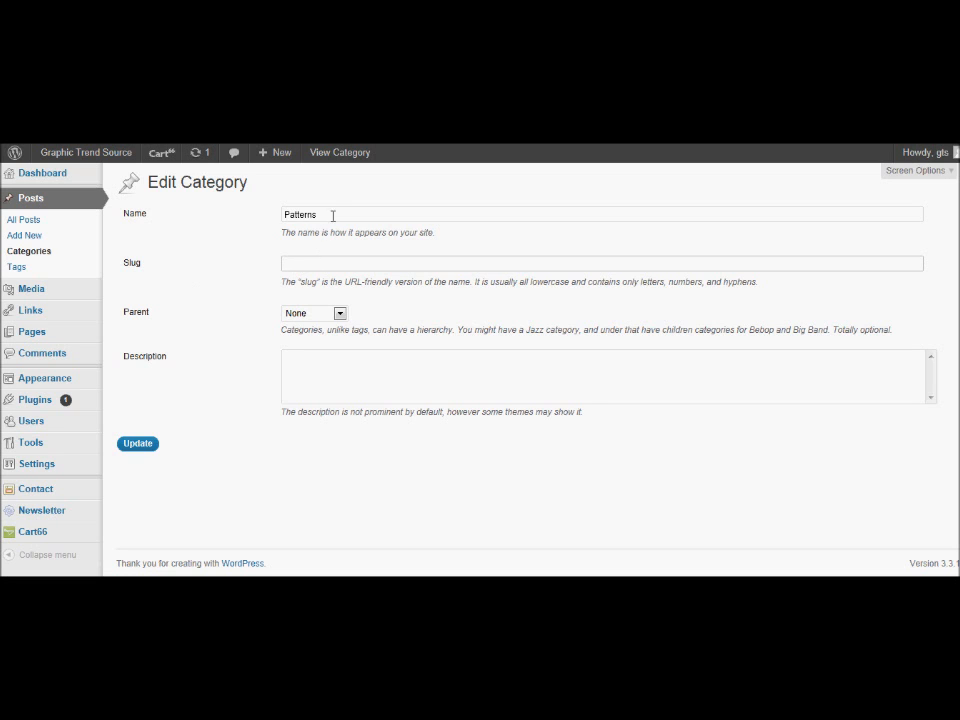
left_click(318, 214)
key("ctrl+a")
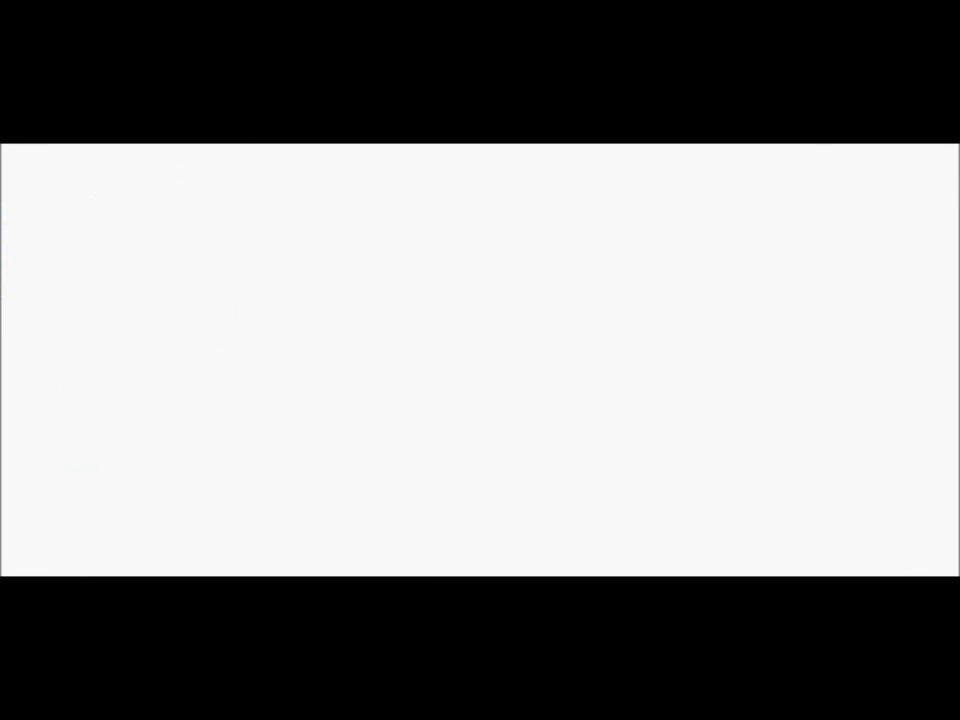
mouse_move(446, 296)
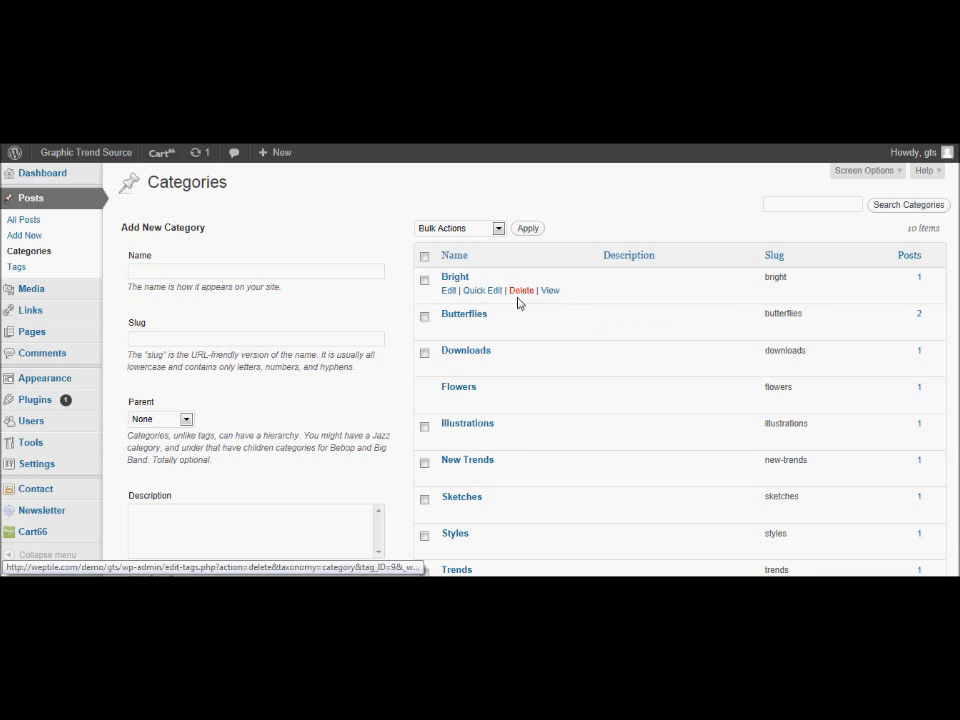
mouse_move(523, 297)
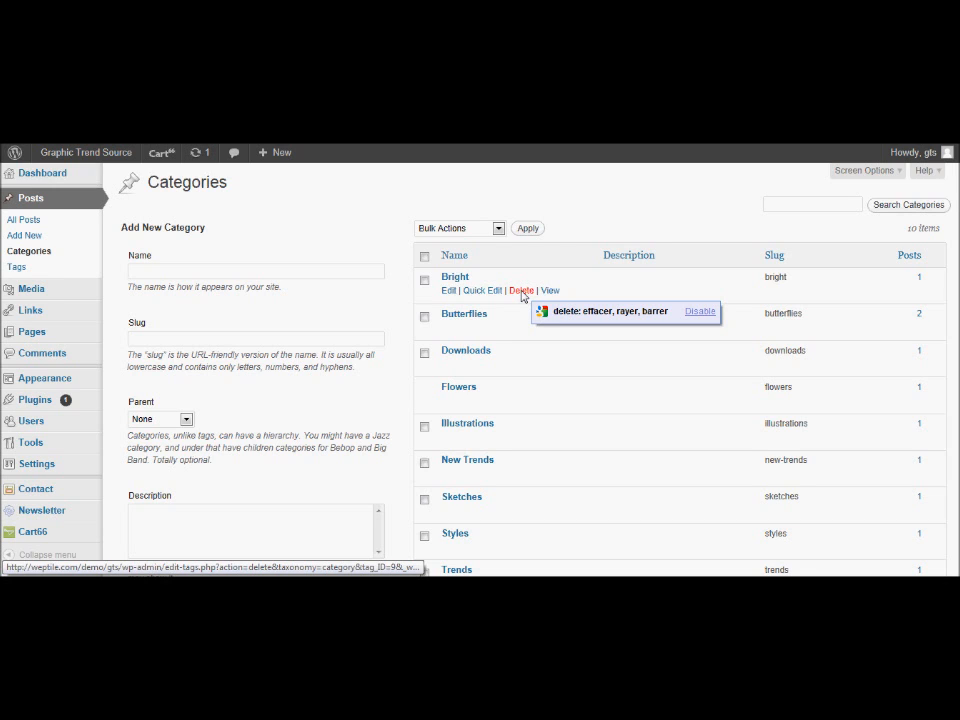
Step: Open the published About page for editing and change its title to "About GTS"
mouse_move(50, 343)
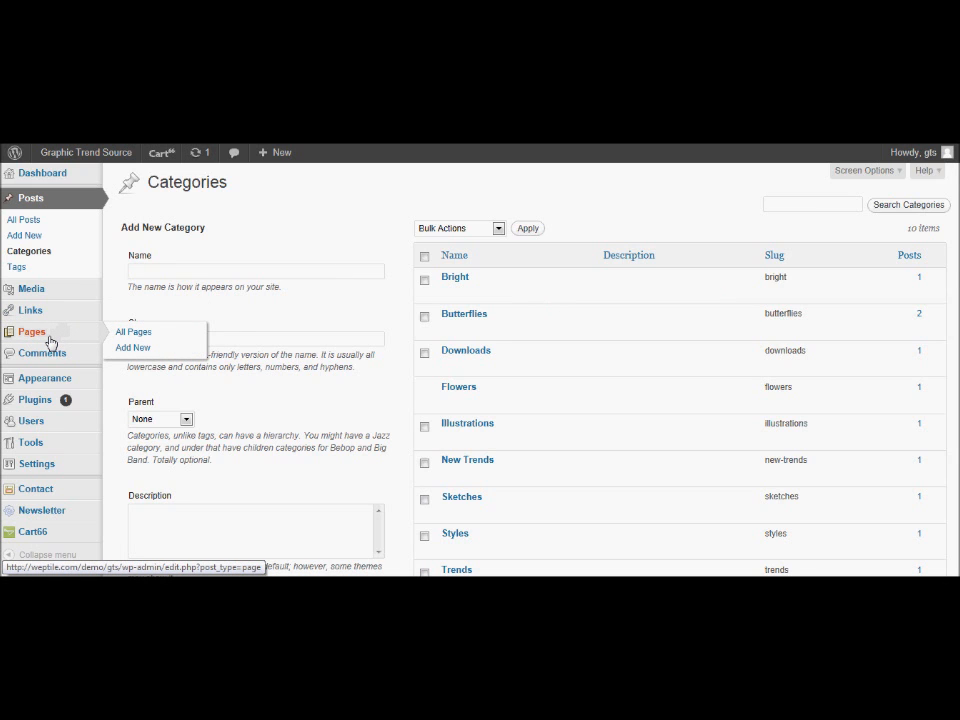
left_click(137, 336)
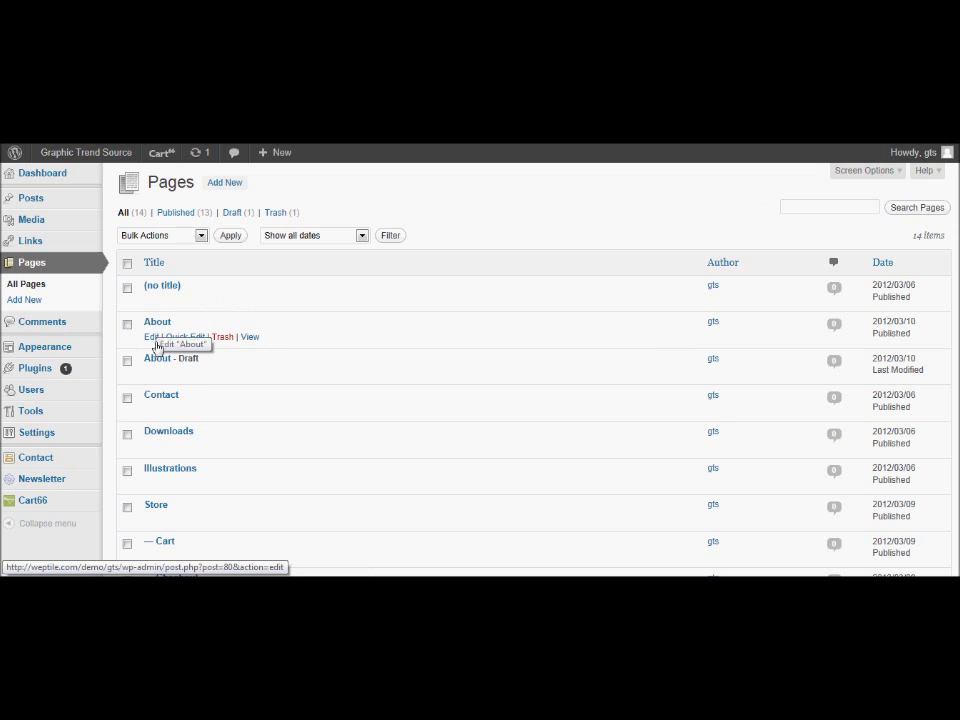
left_click(153, 338)
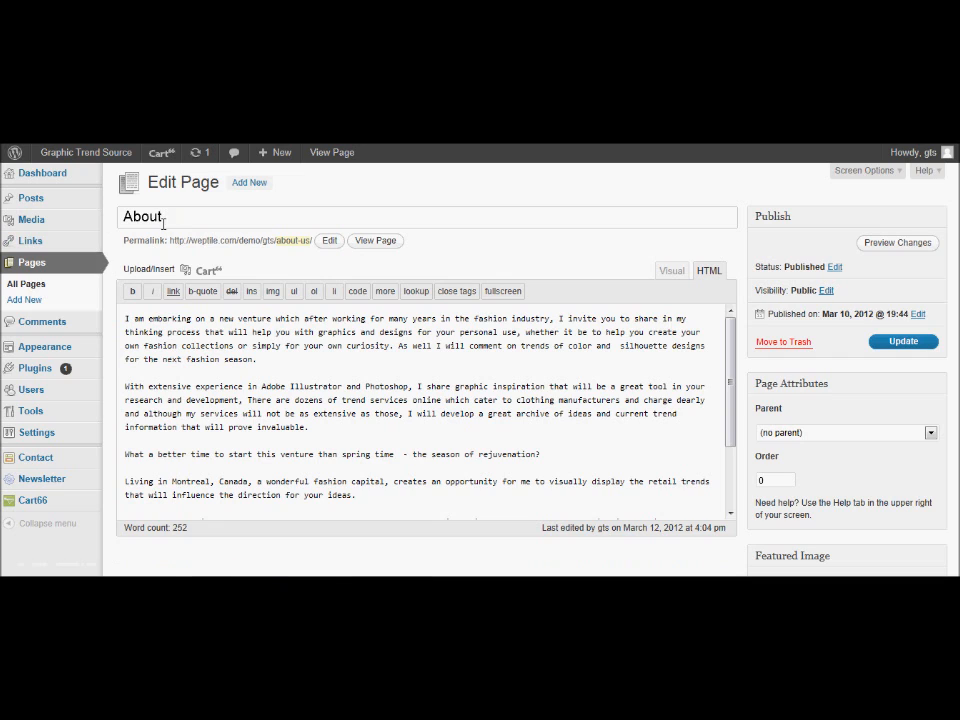
double_click(152, 182)
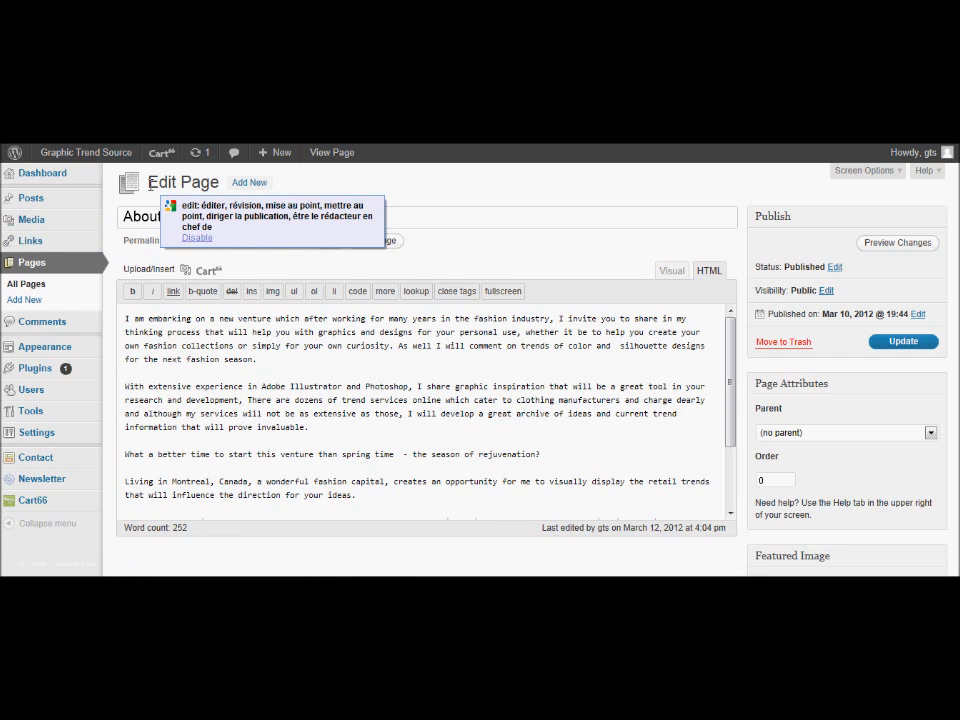
left_click(196, 212)
type("GTS")
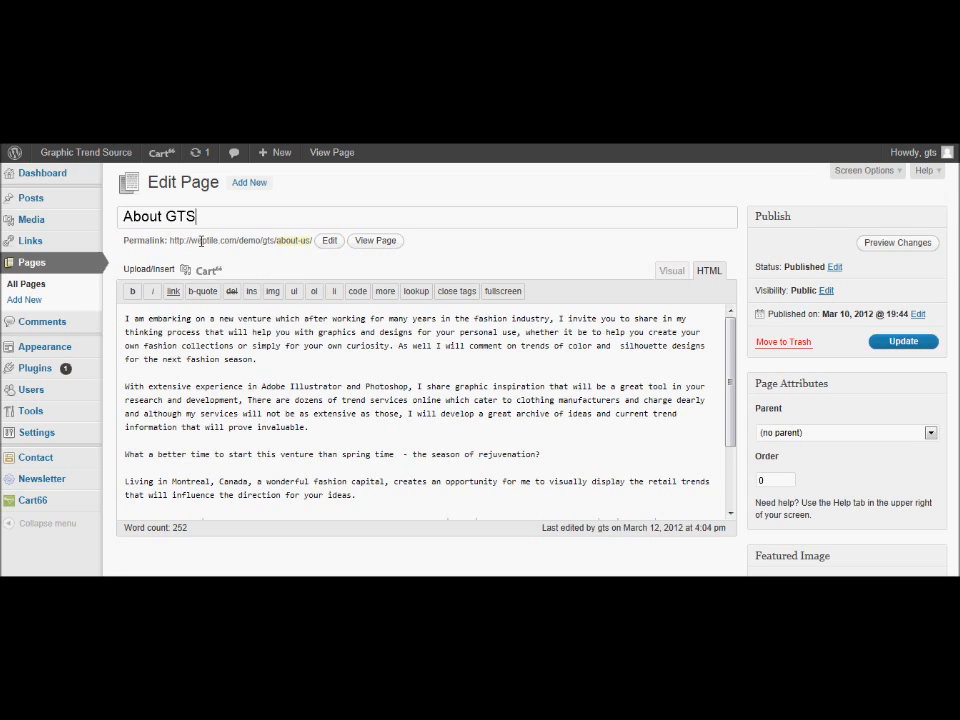
Step: Change the page's permalink slug to about-gts and update the page
double_click(233, 241)
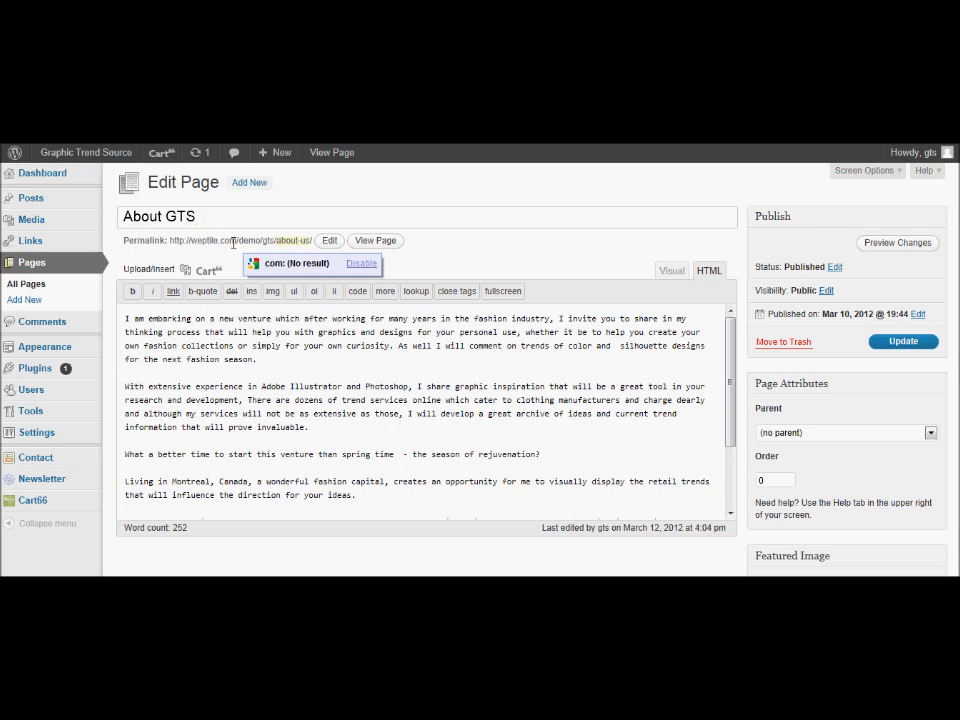
left_click(241, 243)
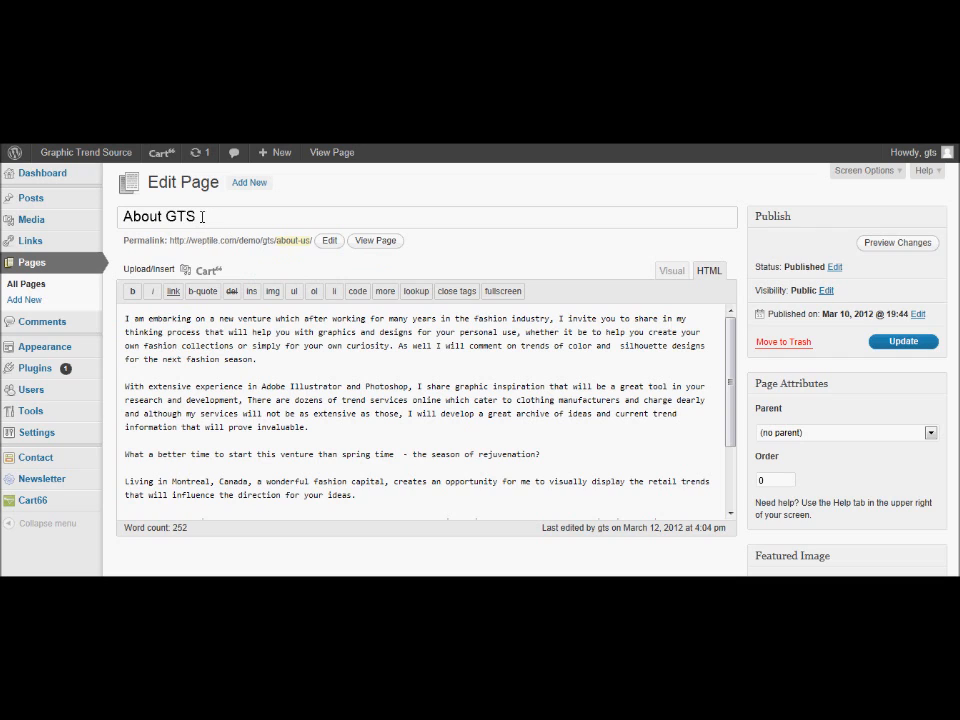
left_click(327, 240)
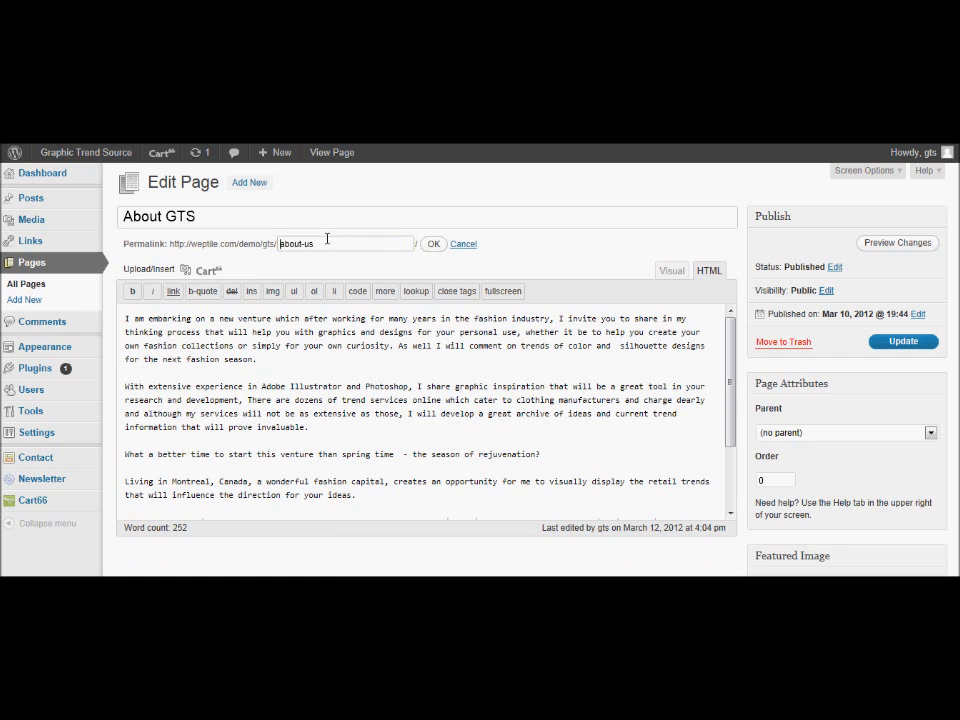
key("BackSpace")
key("BackSpace")
type("gts")
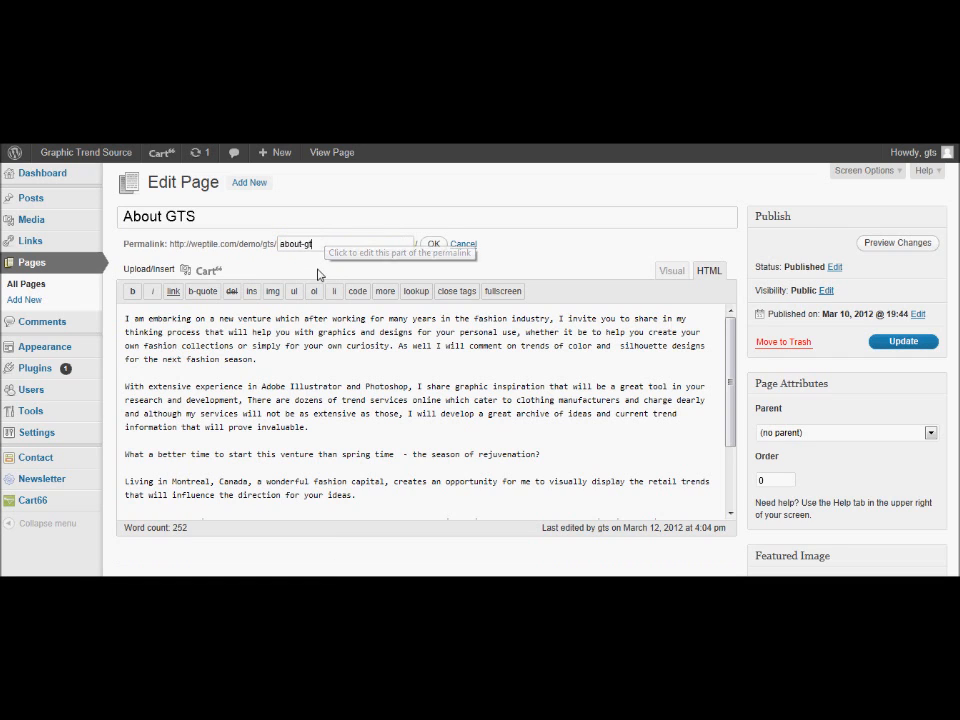
left_click(434, 246)
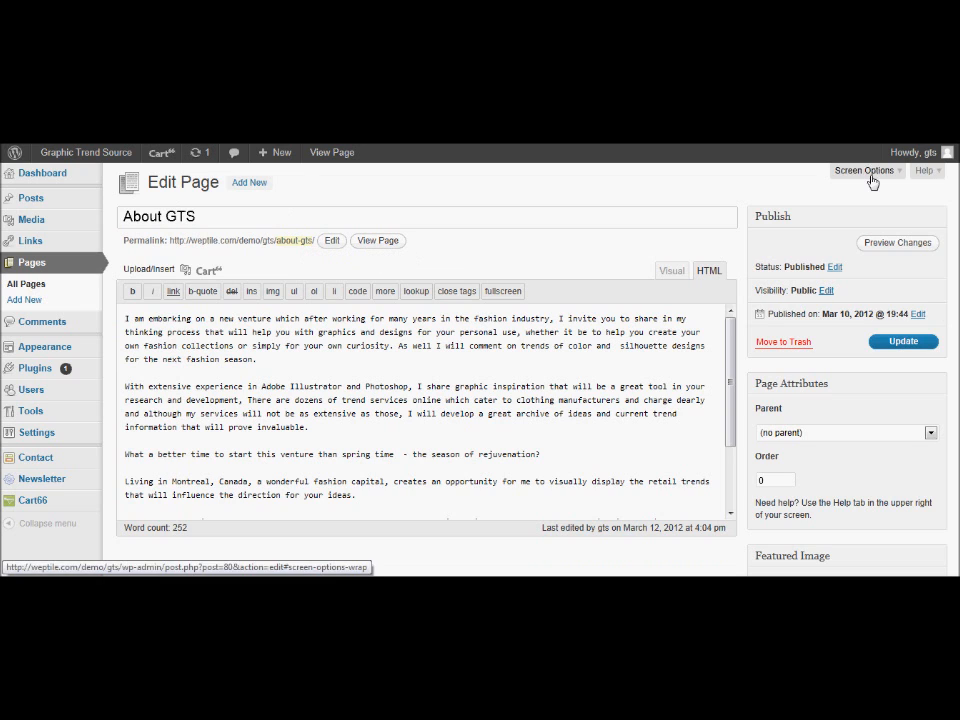
left_click(898, 341)
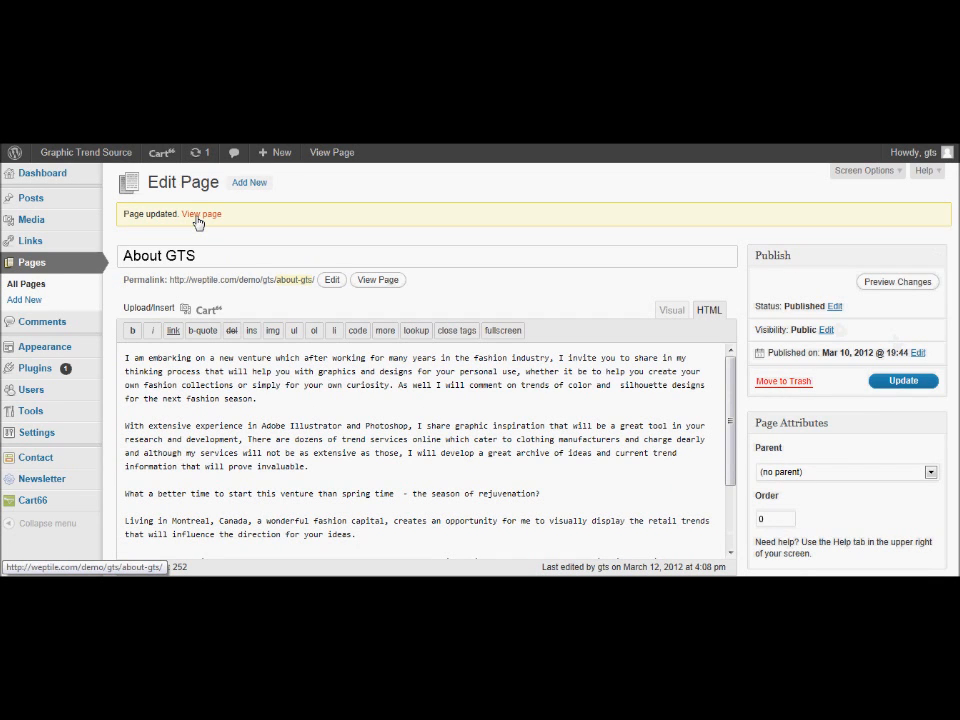
Step: View the updated page on the site and check its heading and its navigation entry
left_click(198, 214)
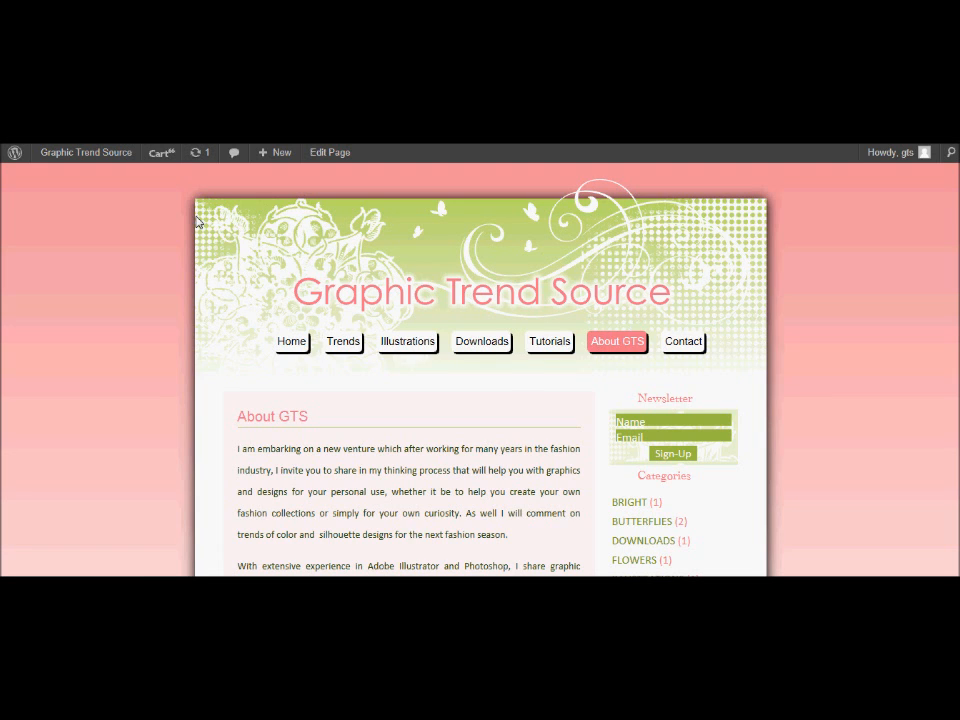
double_click(284, 420)
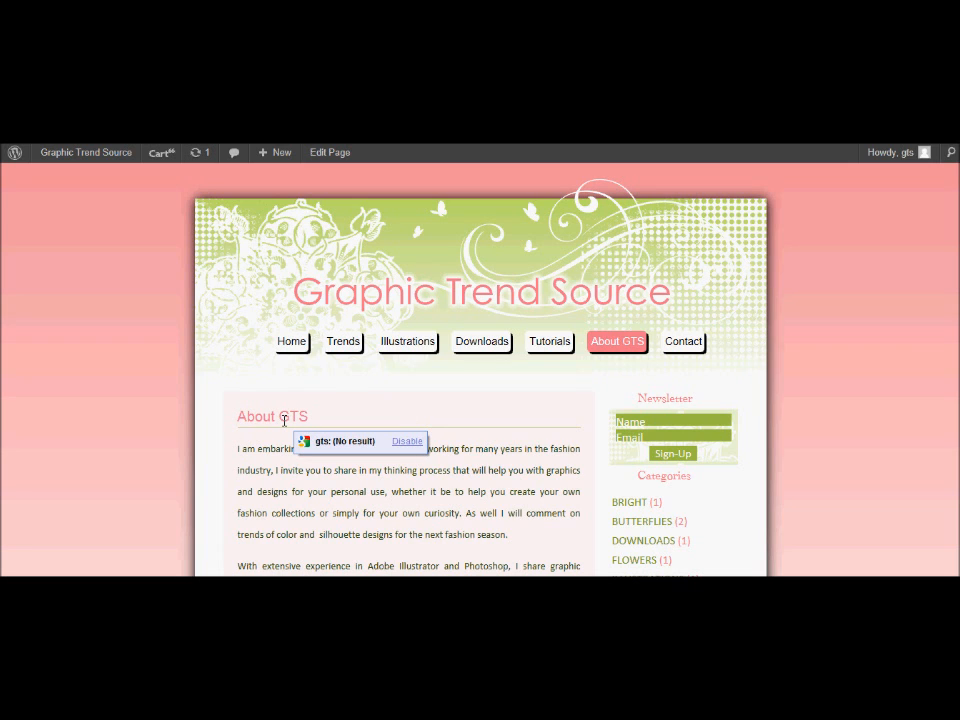
left_click(595, 338)
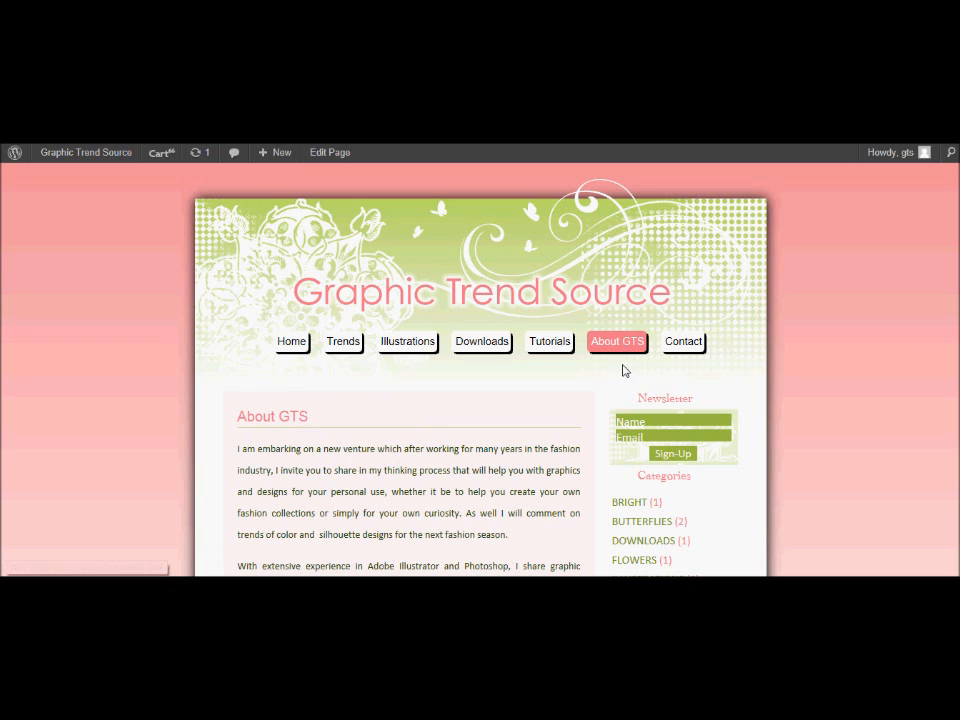
double_click(621, 350)
left_click(604, 343)
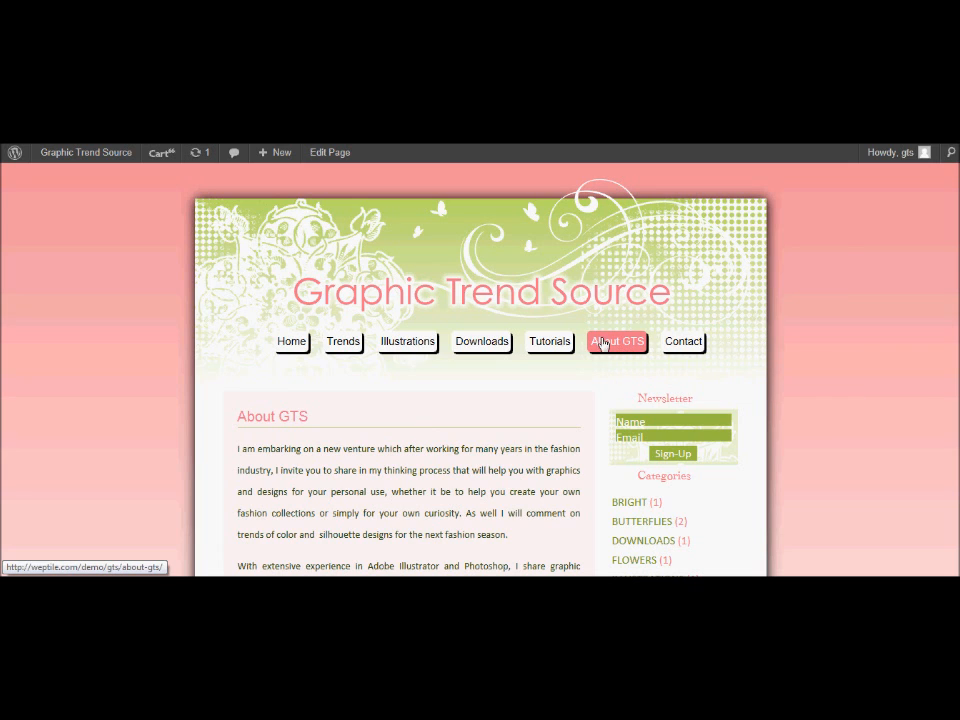
double_click(625, 355)
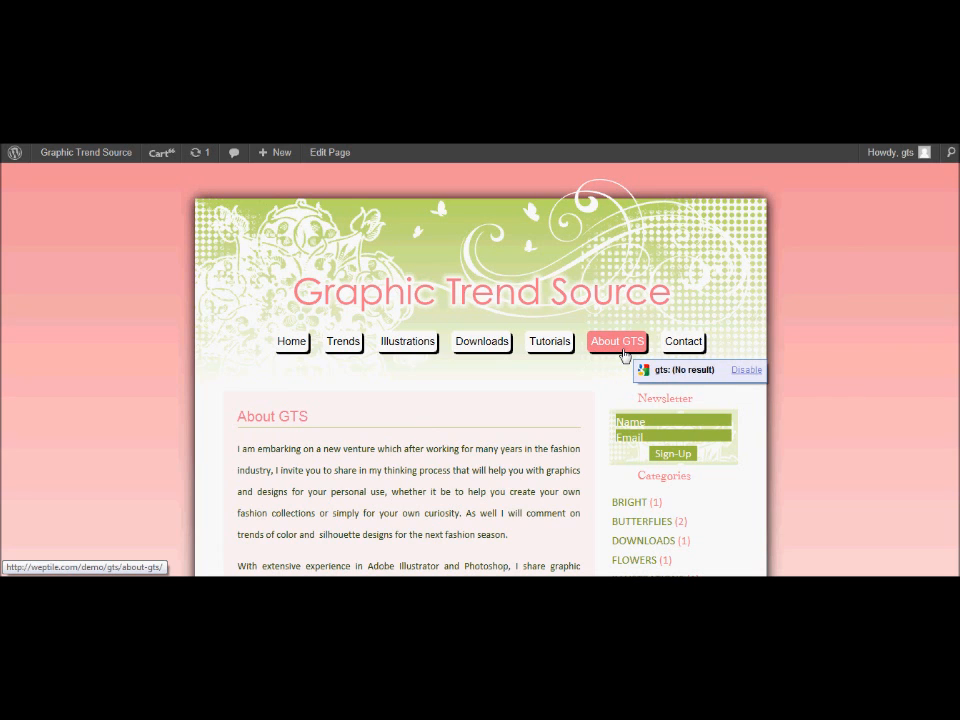
left_click(471, 390)
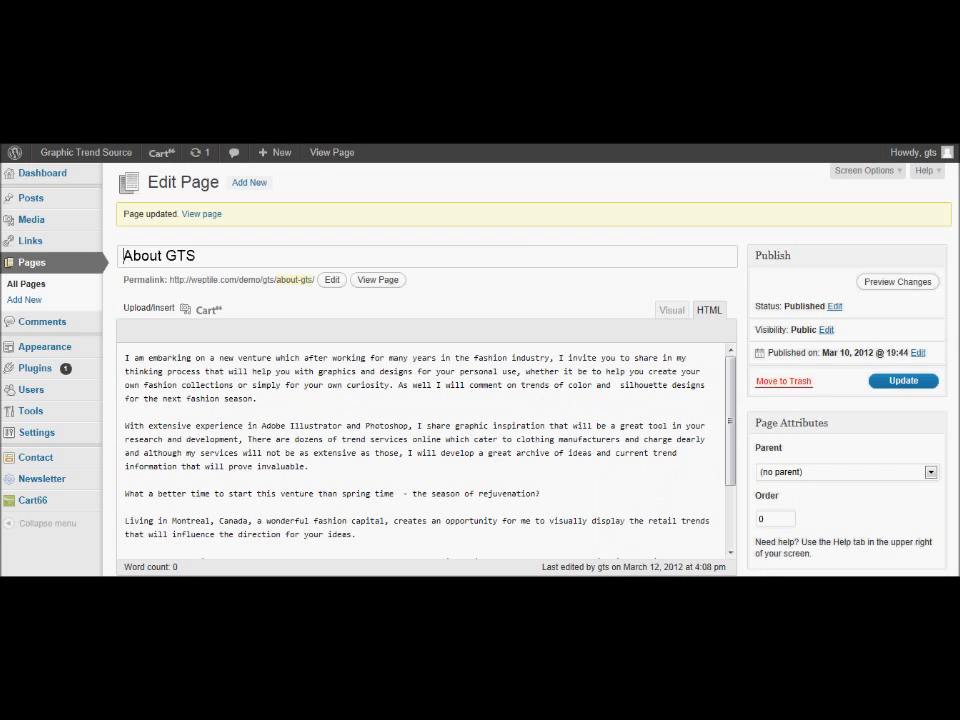
Step: Move Illustrations above Trends in the Navigation menu, save it, and view the order on the site's home page
mouse_move(33, 353)
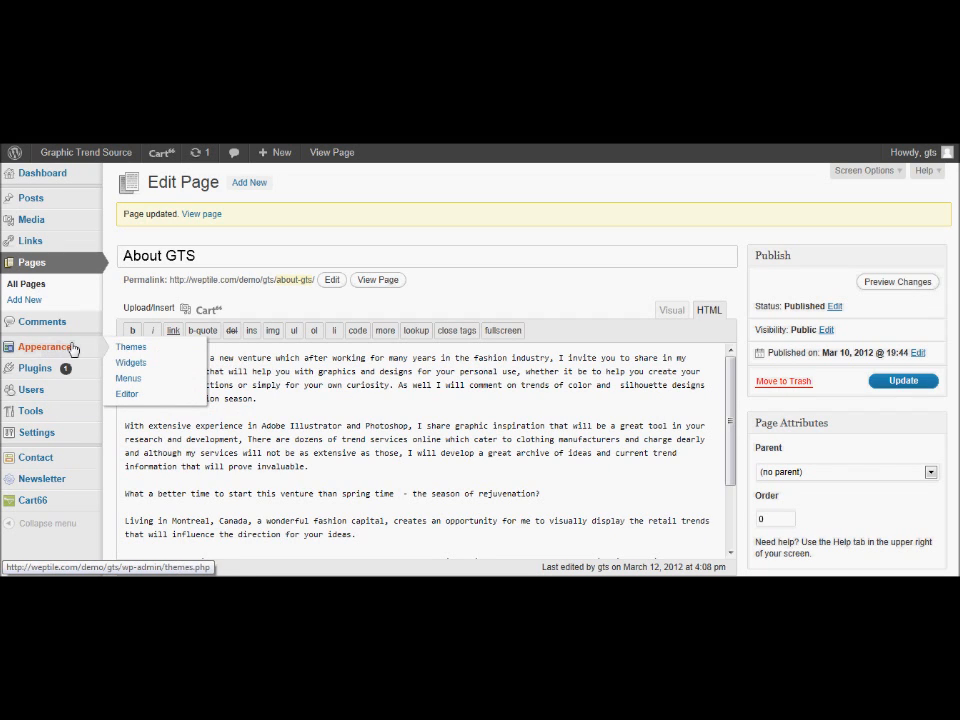
left_click(129, 380)
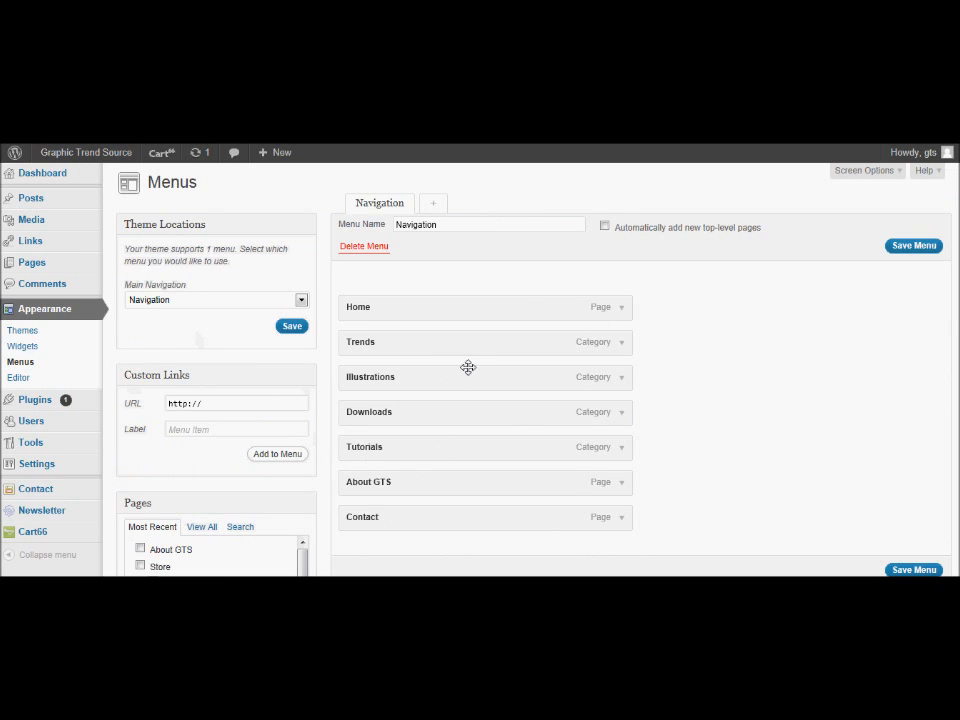
left_click_drag(453, 378, 446, 341)
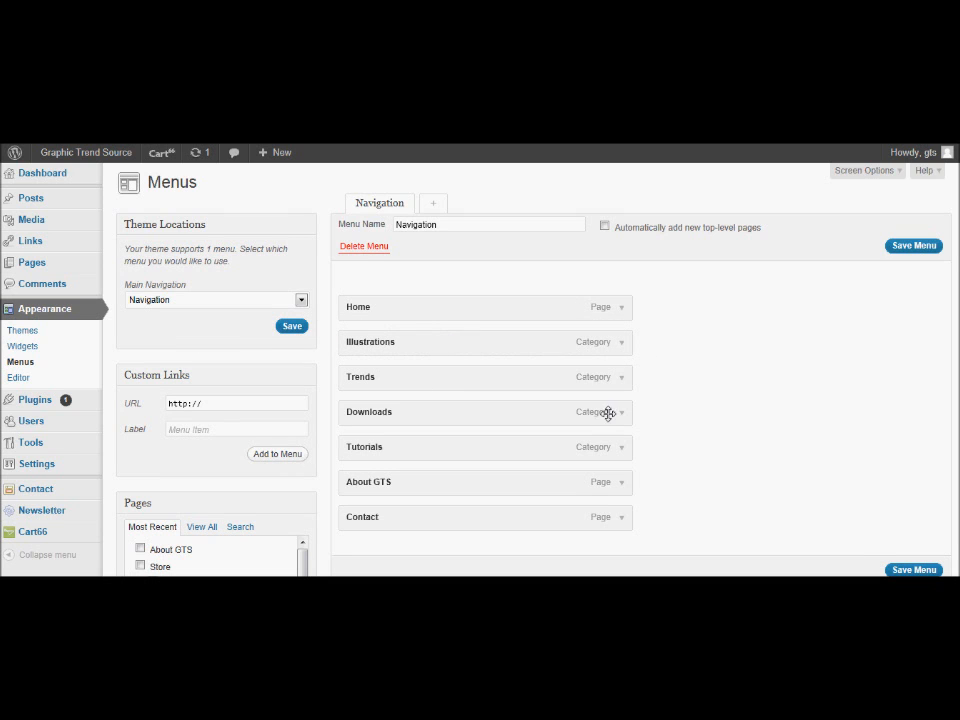
left_click(911, 570)
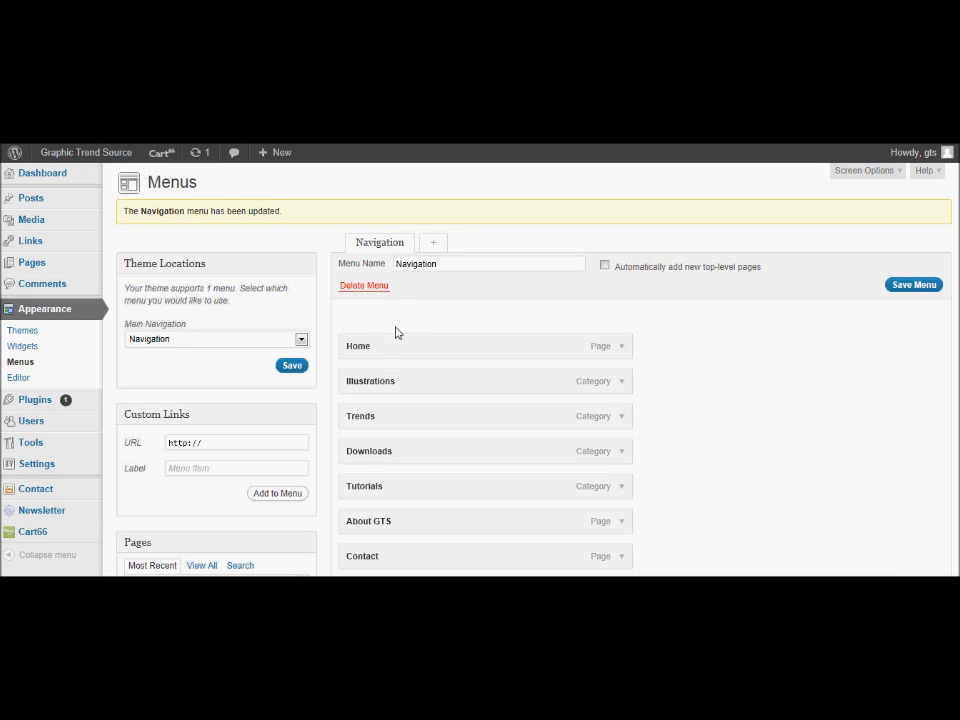
mouse_move(70, 158)
left_click(88, 176)
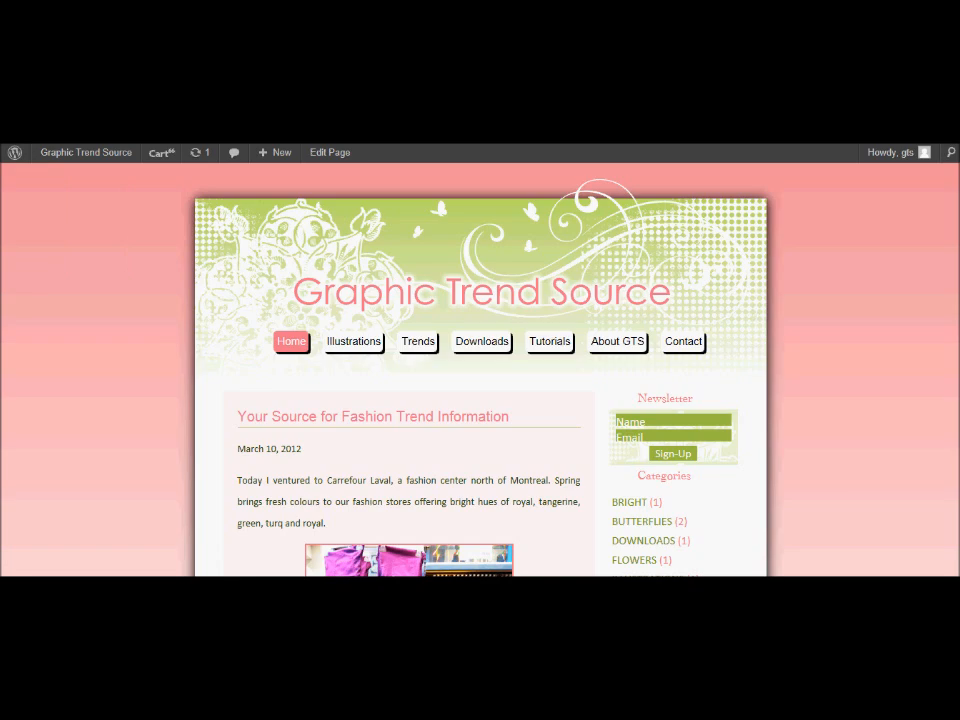
Step: Return to the menu settings, move Illustrations back below Trends, and save the Navigation menu
key("alt+Left")
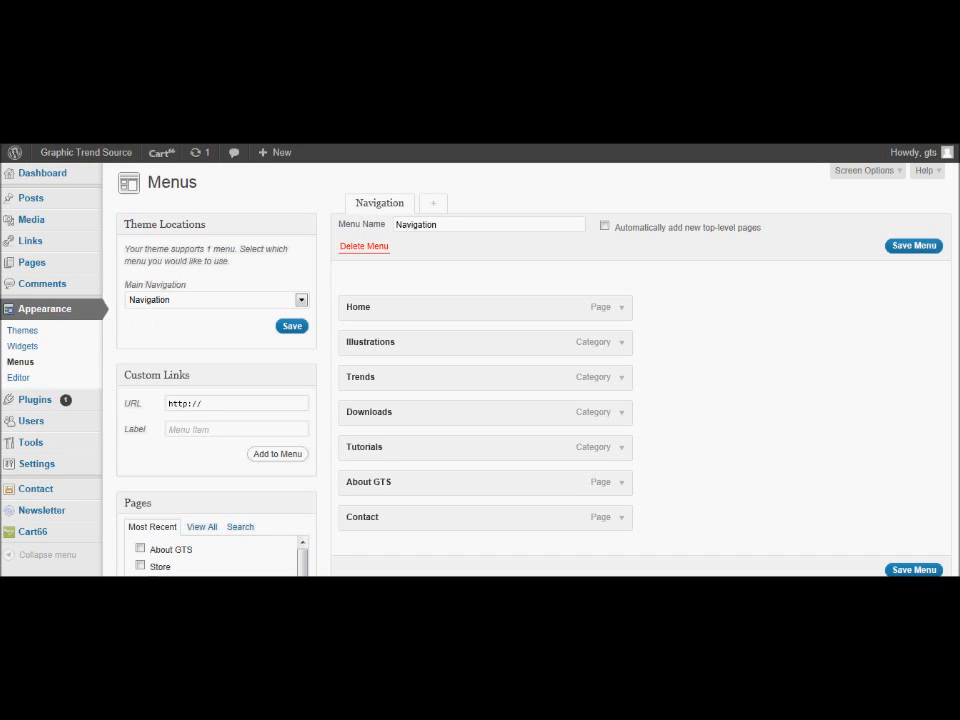
left_click_drag(437, 341, 437, 378)
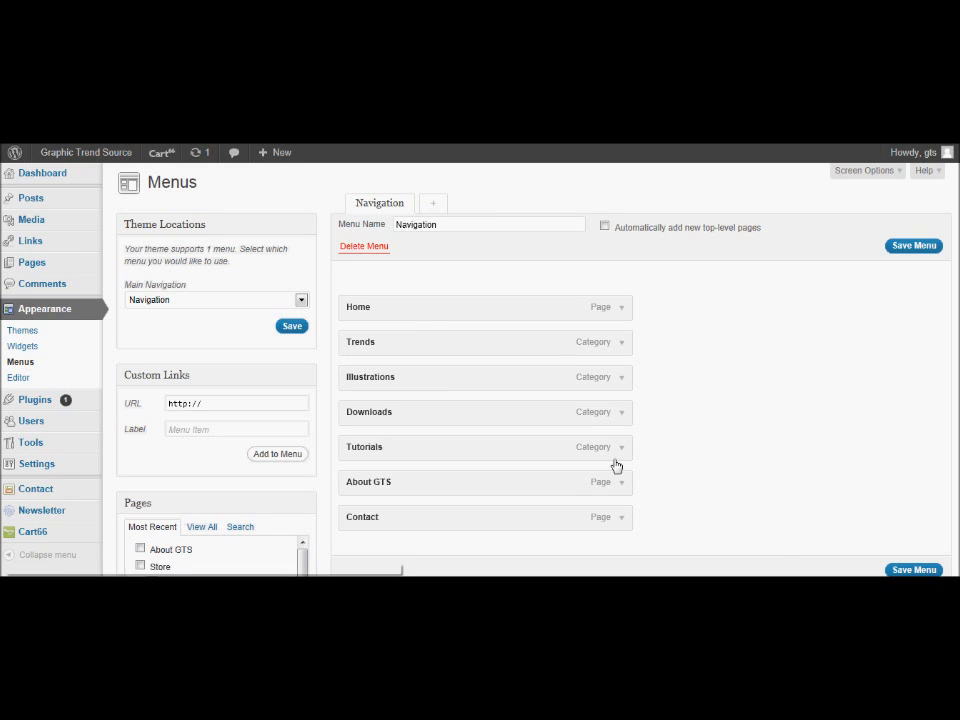
left_click(909, 570)
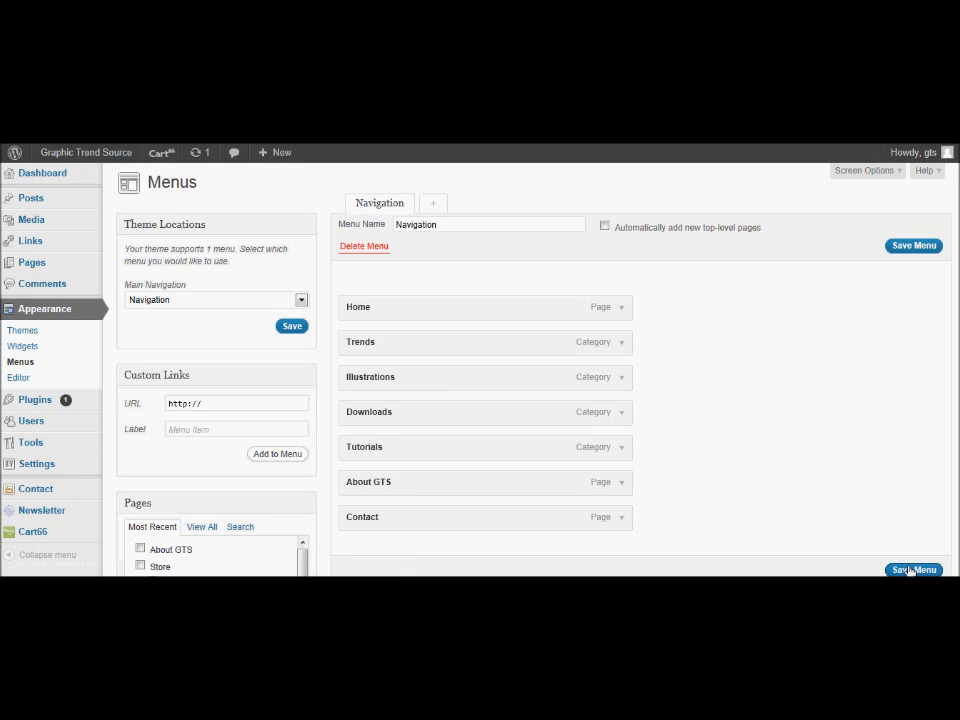
Step: Change the navigation label of the About GTS menu item to About and save the Navigation menu
left_click(623, 524)
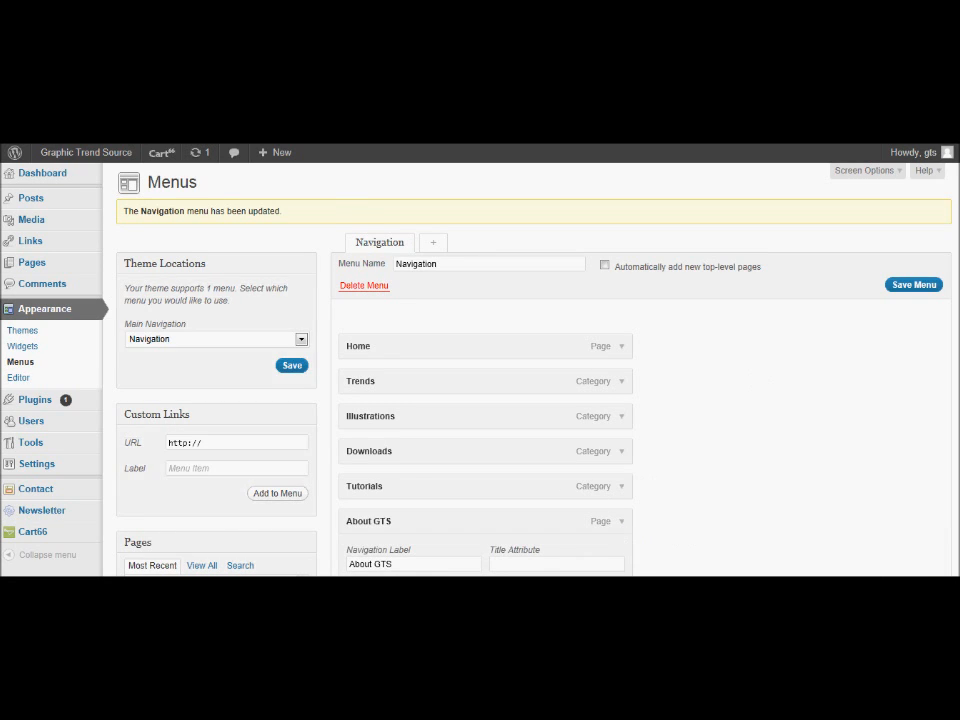
scroll(420, 398, "down", 3)
left_click(411, 402)
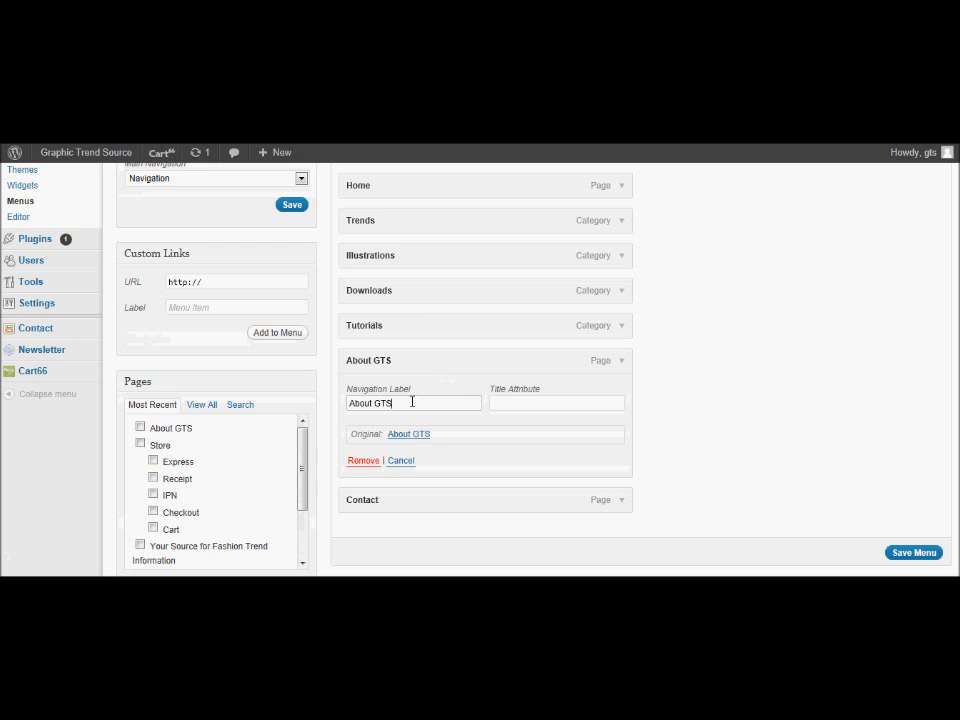
key("BackSpace")
key("BackSpace")
key("BackSpace")
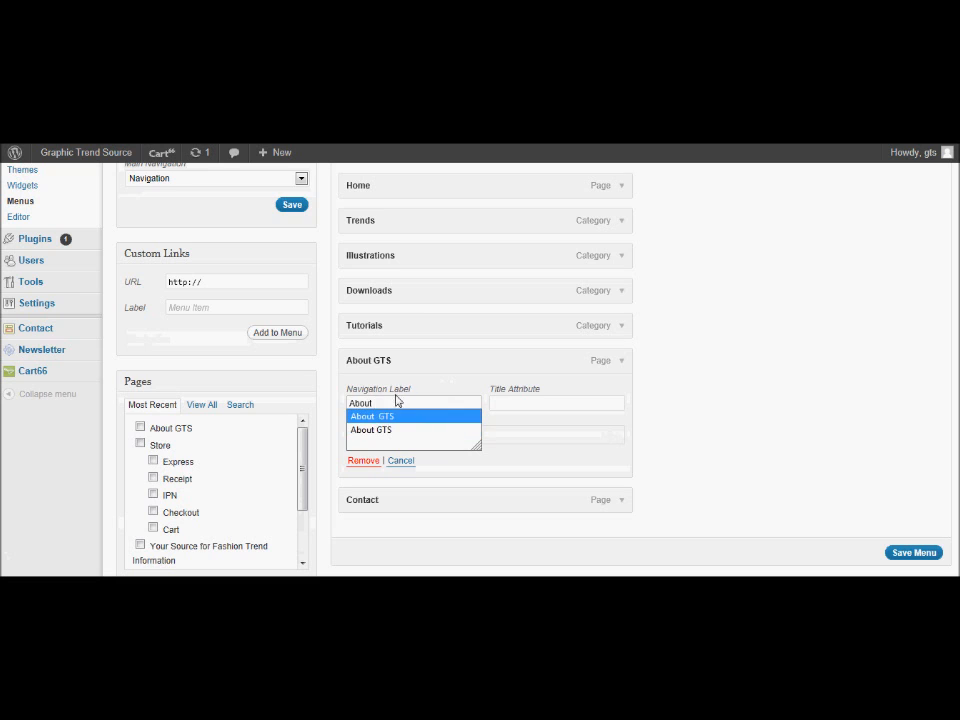
left_click(921, 558)
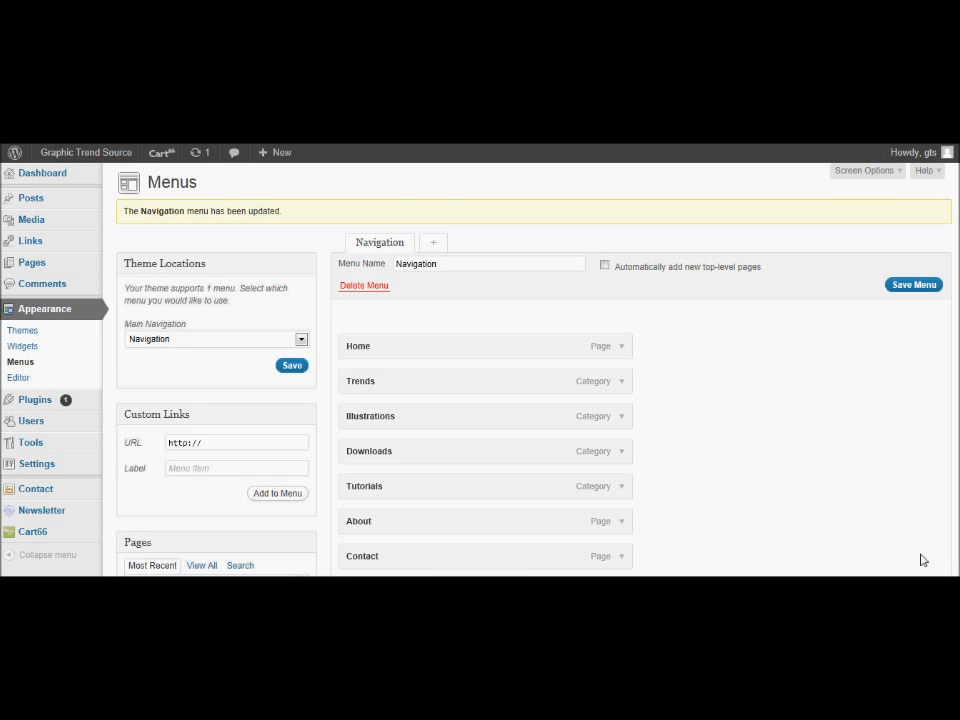
Step: Visit the site and open its About entry to compare the navigation label with the page heading
mouse_move(54, 153)
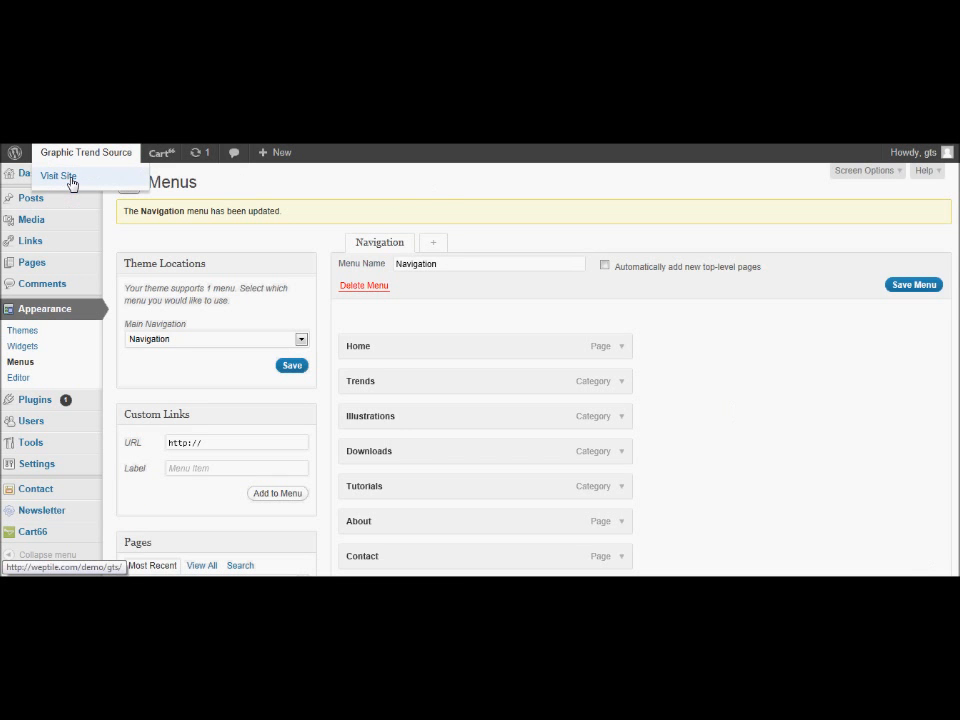
left_click(72, 182)
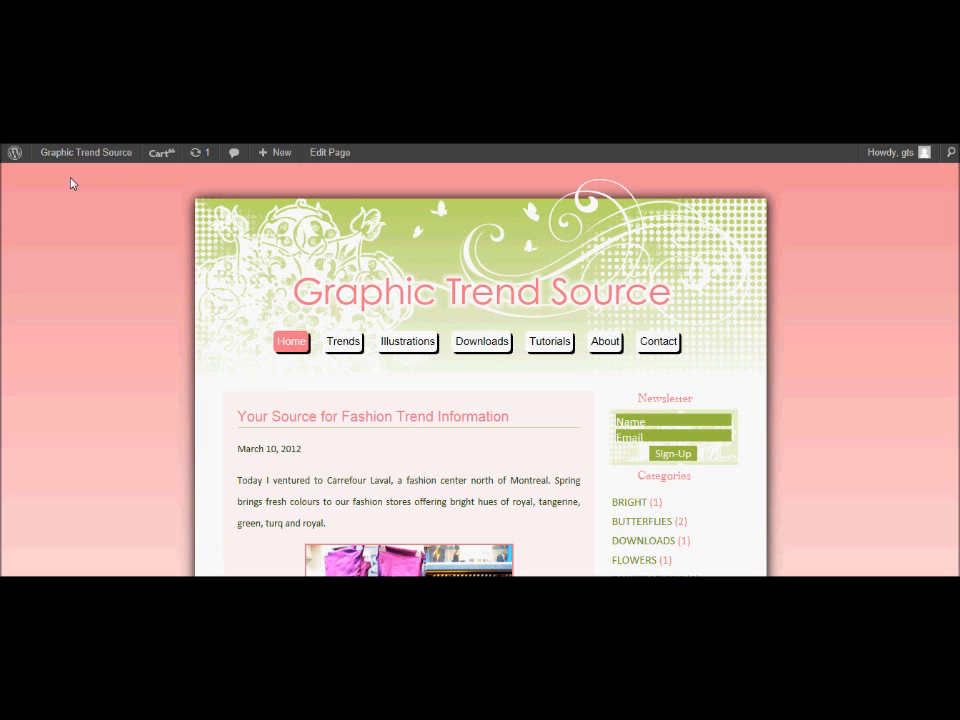
left_click(615, 356)
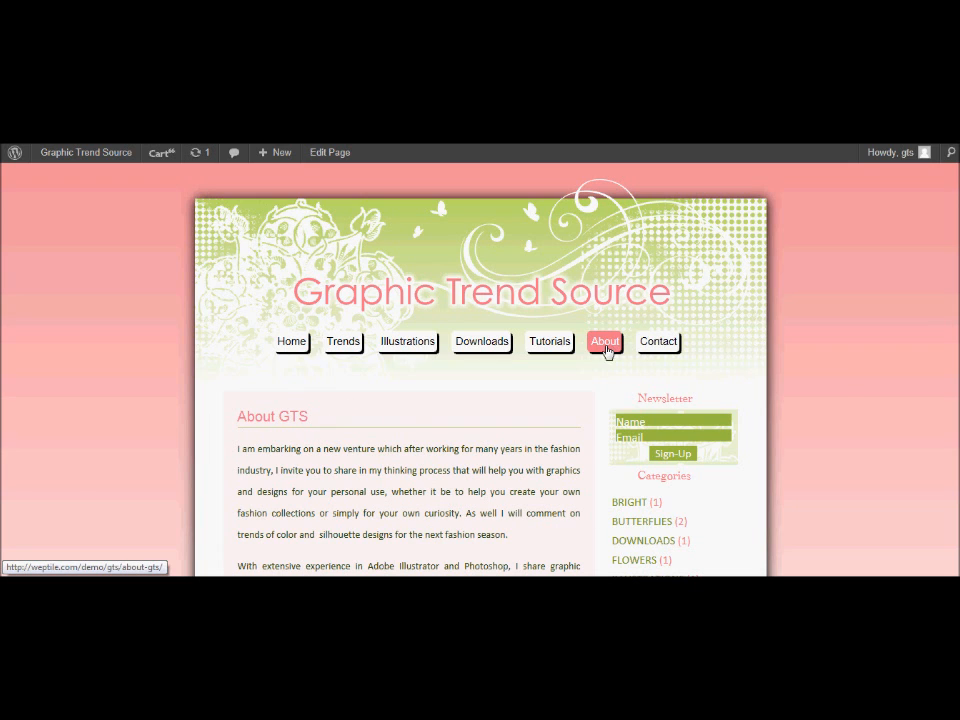
mouse_move(607, 350)
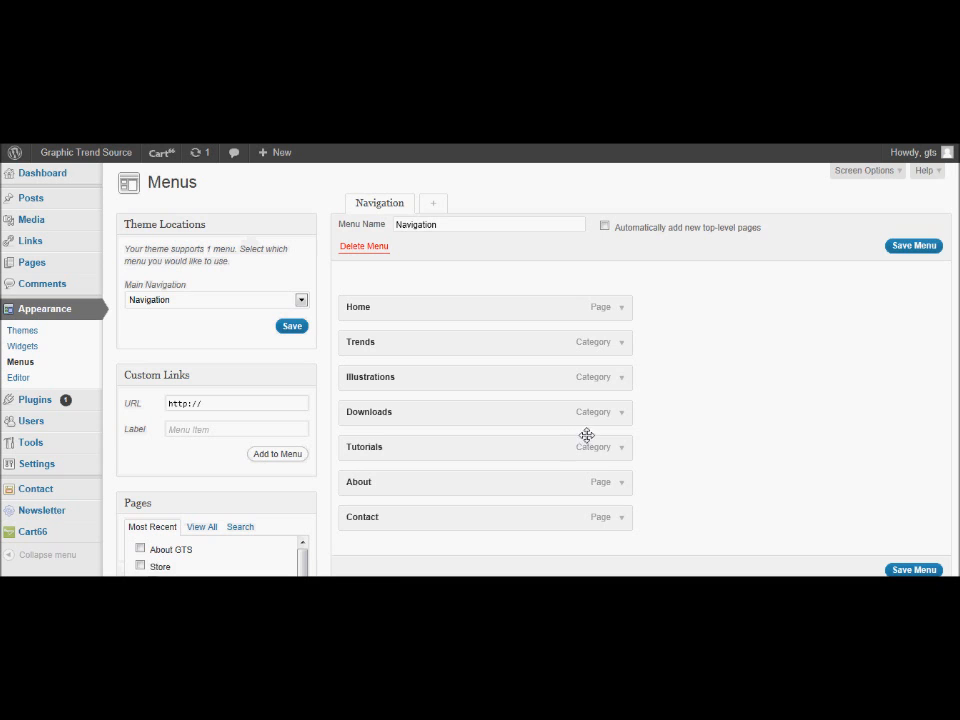
Step: In the menu settings, set the About item's navigation label to About GTS and save the Navigation menu
left_click(621, 483)
left_click(413, 524)
type("GT")
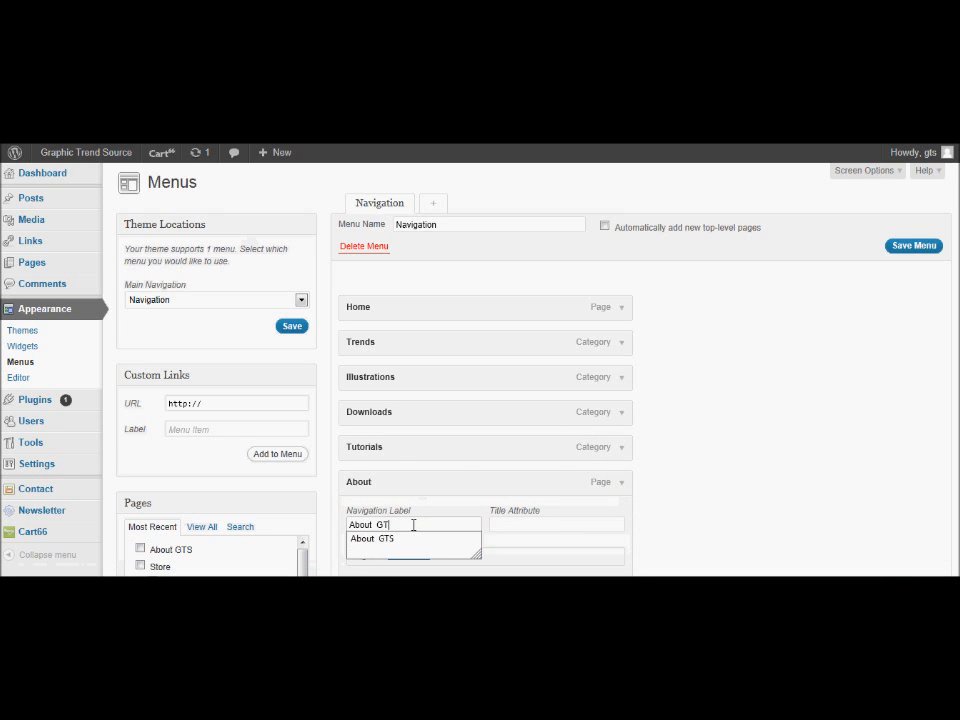
key("BackSpace")
key("BackSpace")
type("GTS")
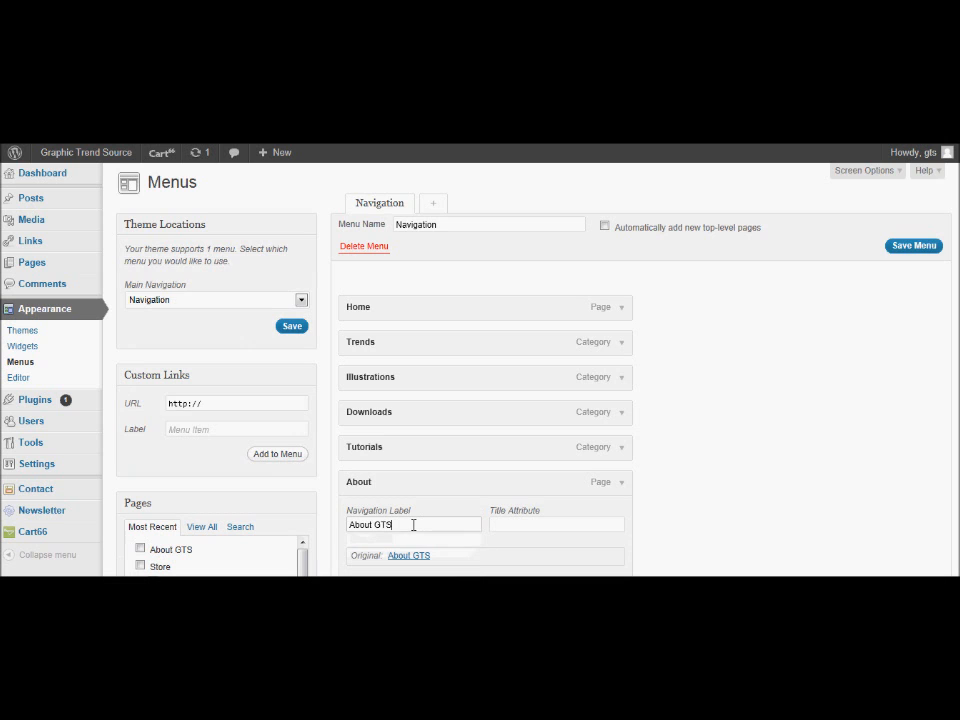
scroll(640, 400, "down", 2)
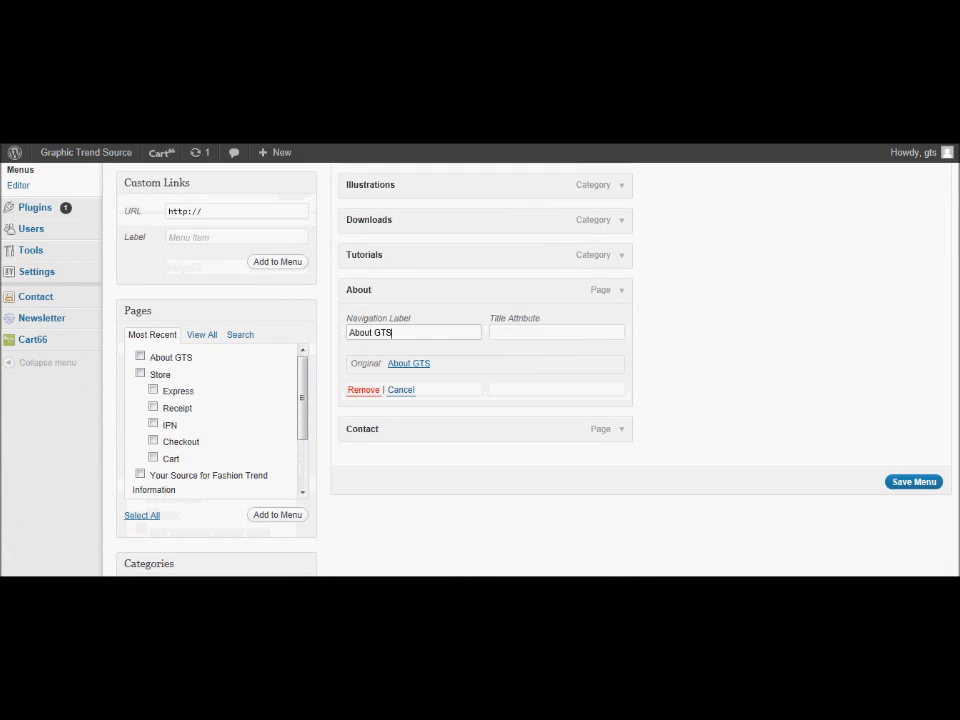
left_click(914, 483)
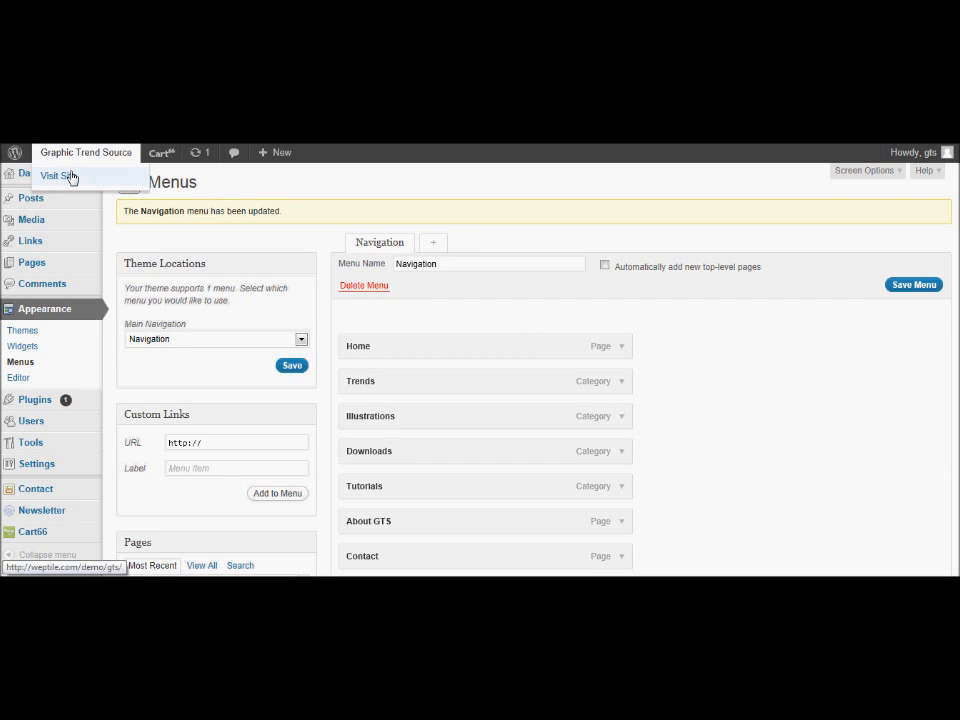
Step: Visit the site's home page and look over the navigation entries from Trends to Contact
left_click(60, 176)
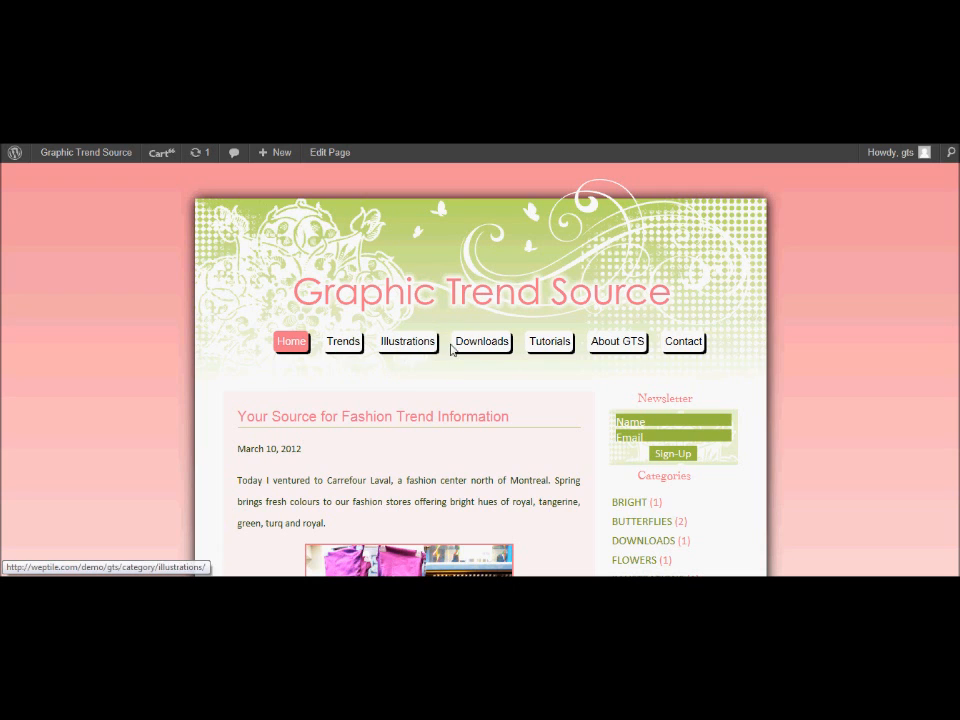
mouse_move(331, 354)
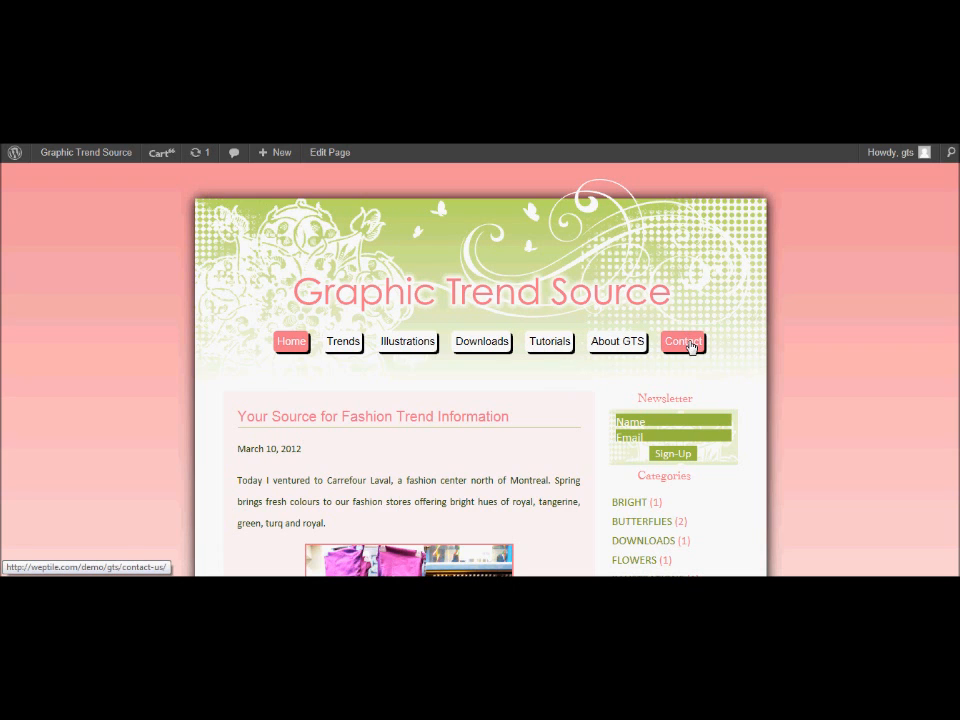
mouse_move(699, 345)
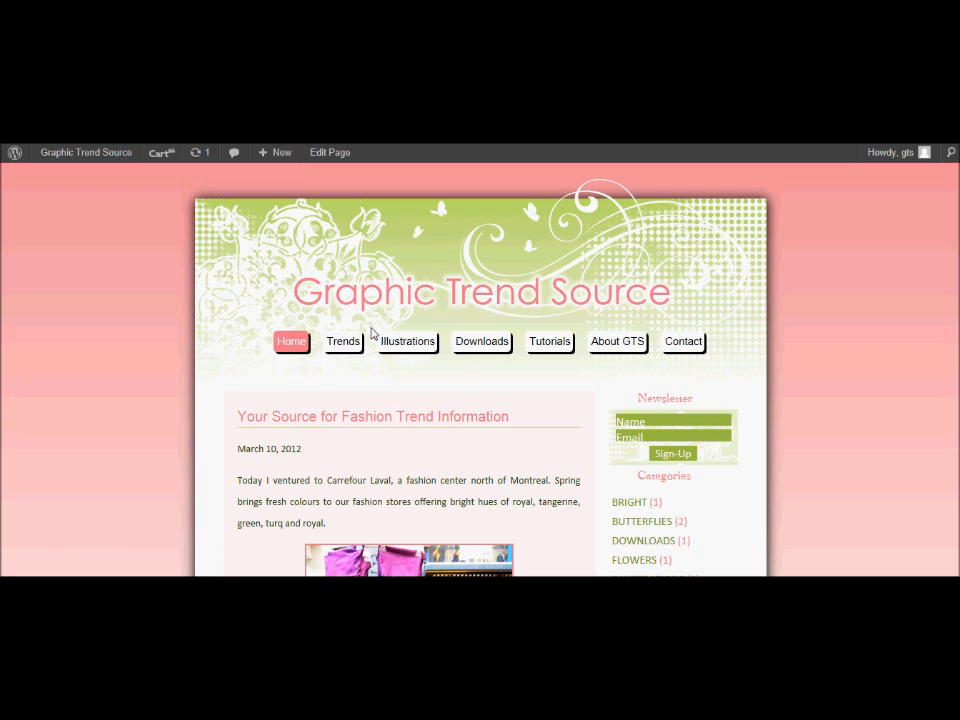
mouse_move(432, 339)
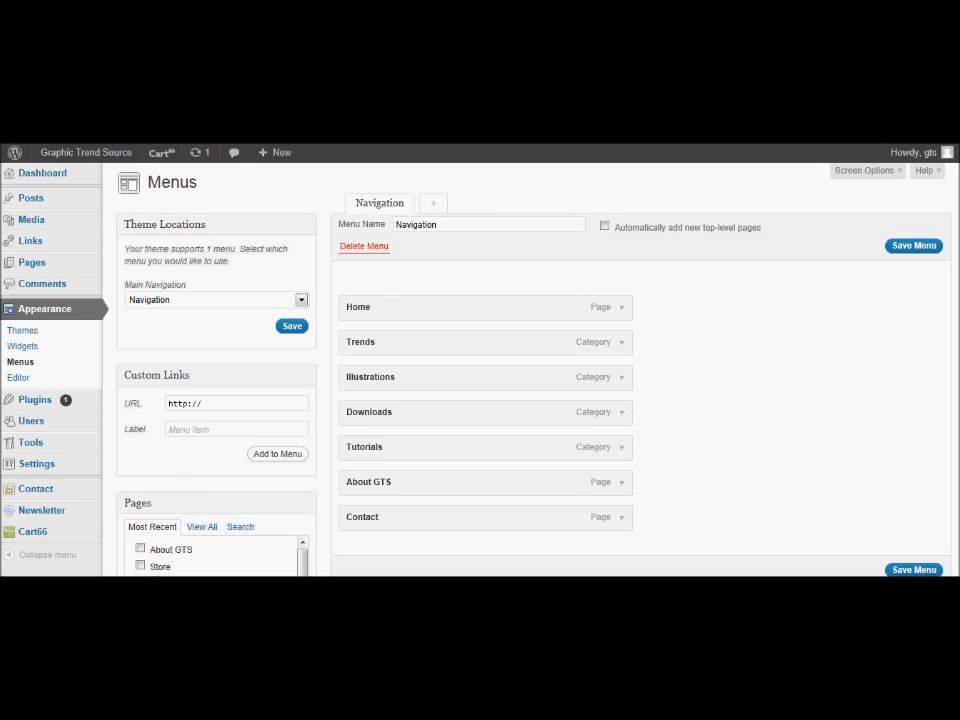
Step: In the menu settings, examine the Navigation menu items and the pages and categories available to add
scroll(480, 370, "down", 3)
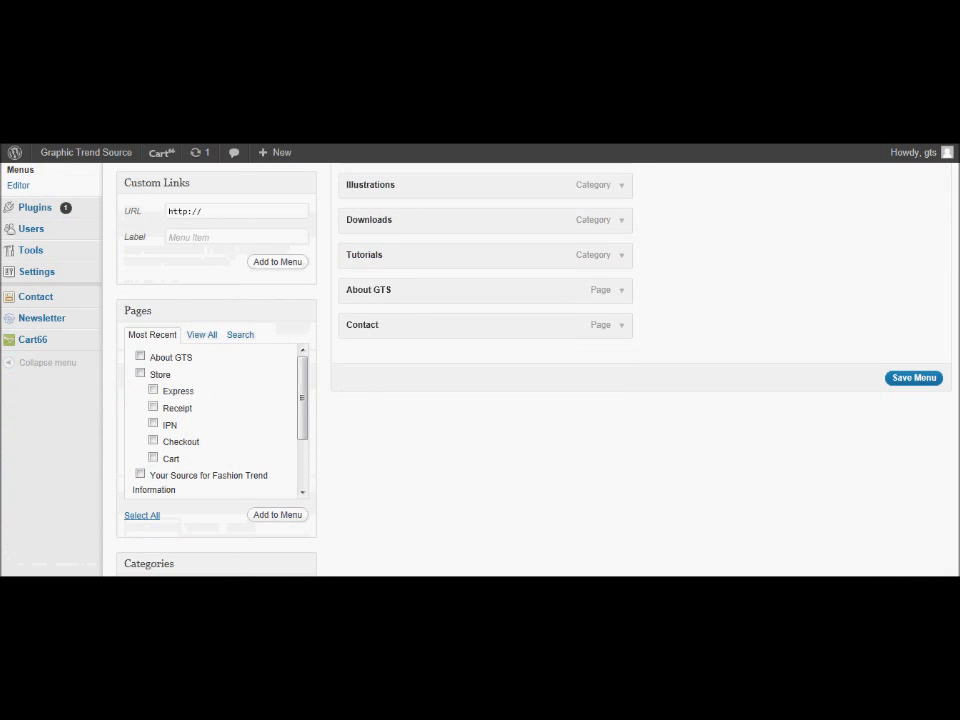
scroll(530, 360, "down", 1)
scroll(480, 360, "up", 2)
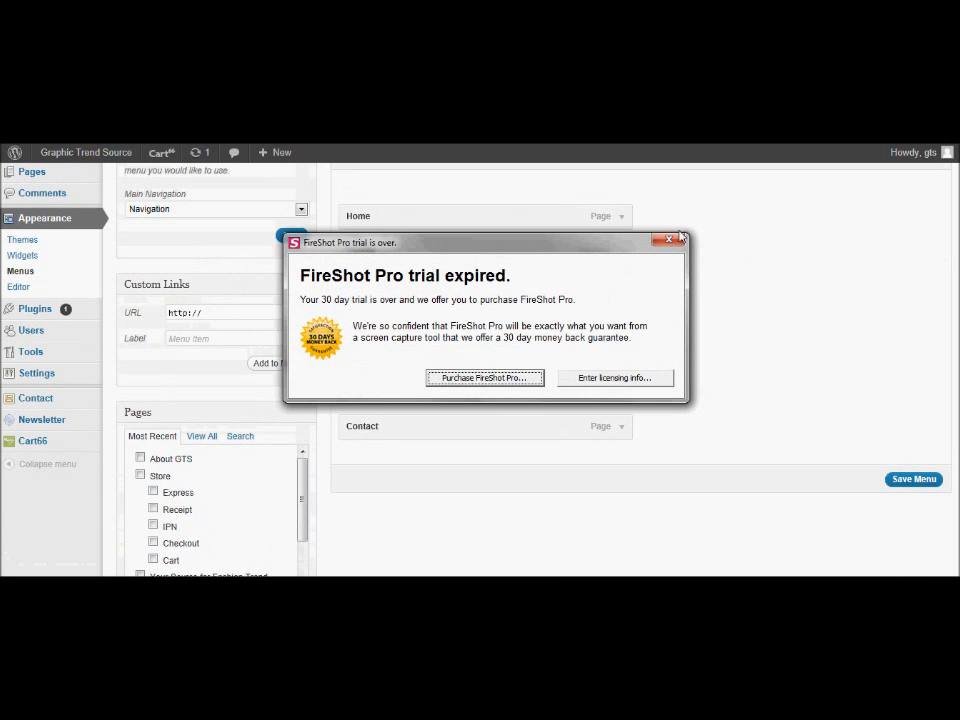
scroll(480, 360, "up", 1)
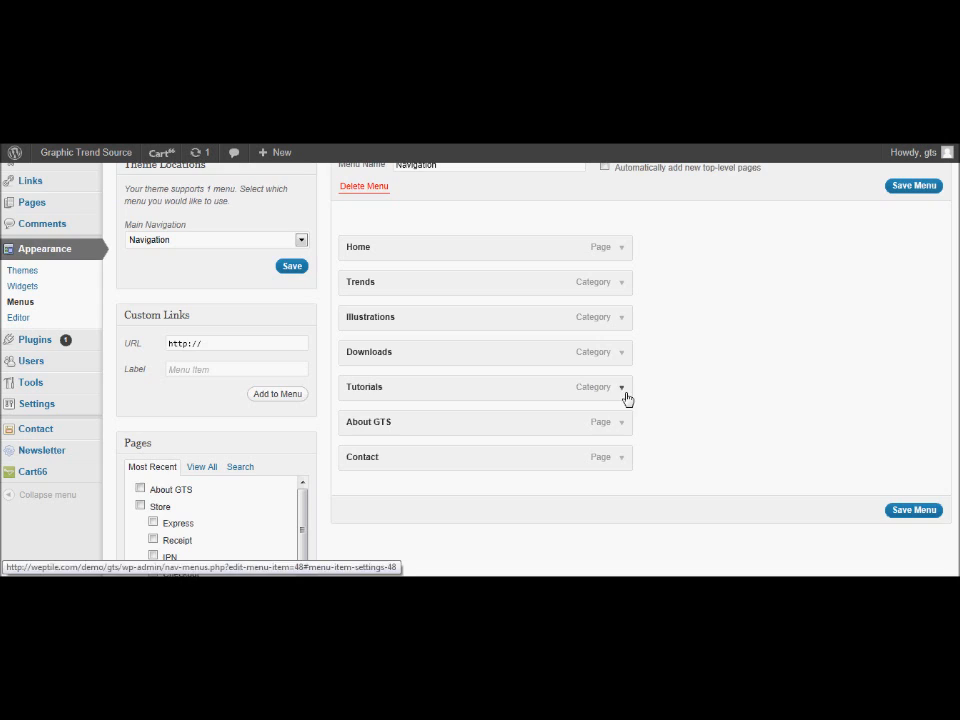
scroll(480, 400, "down", 3)
left_click_drag(304, 360, 301, 404)
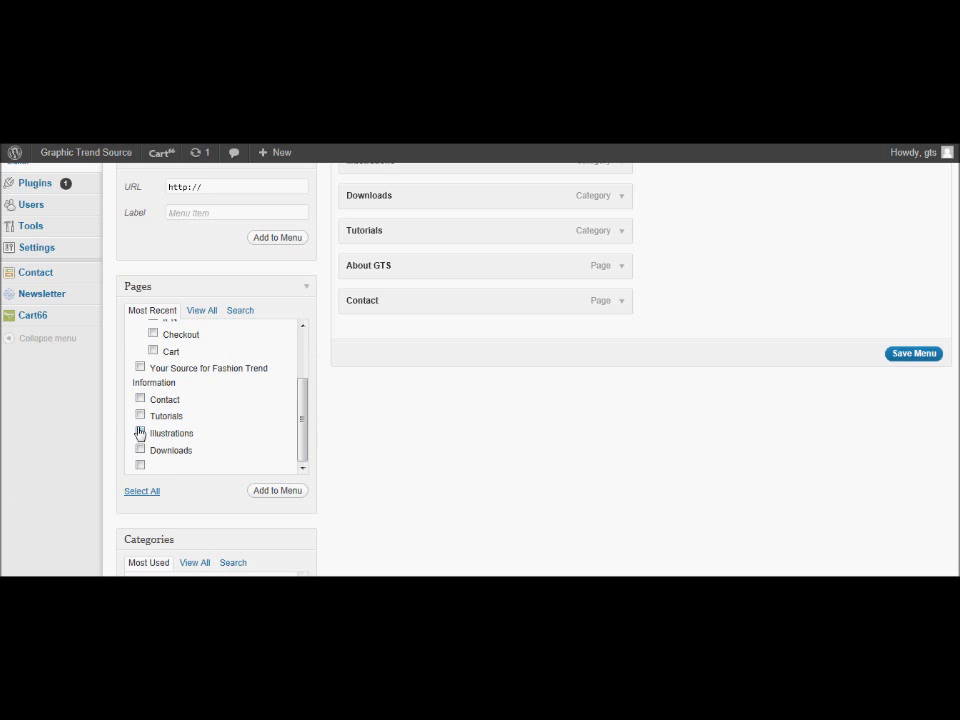
scroll(672, 450, "down", 2)
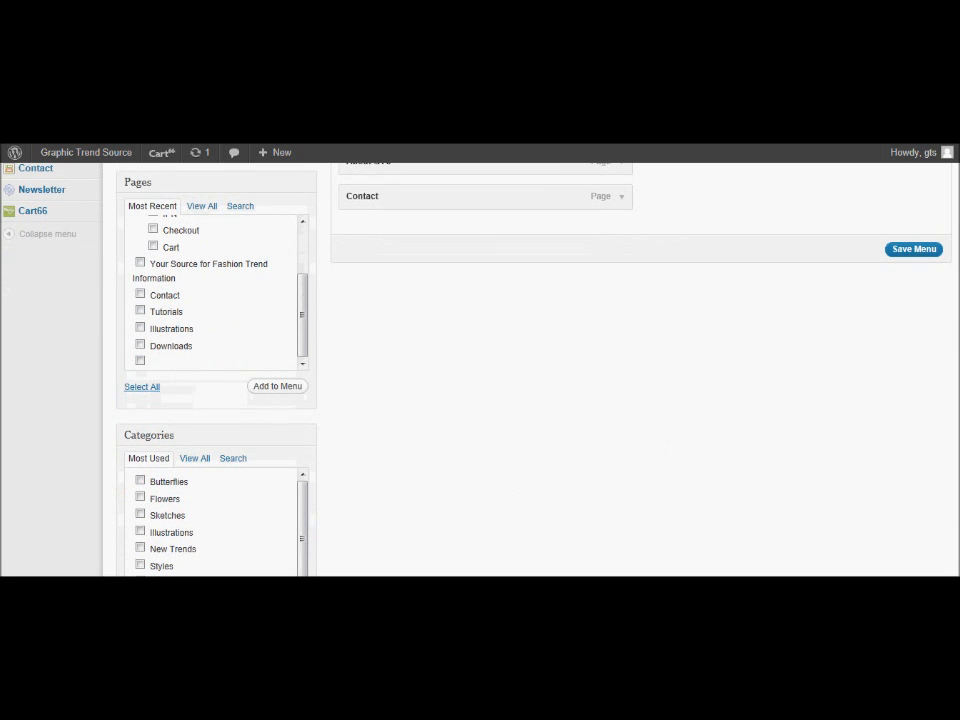
scroll(400, 400, "down", 3)
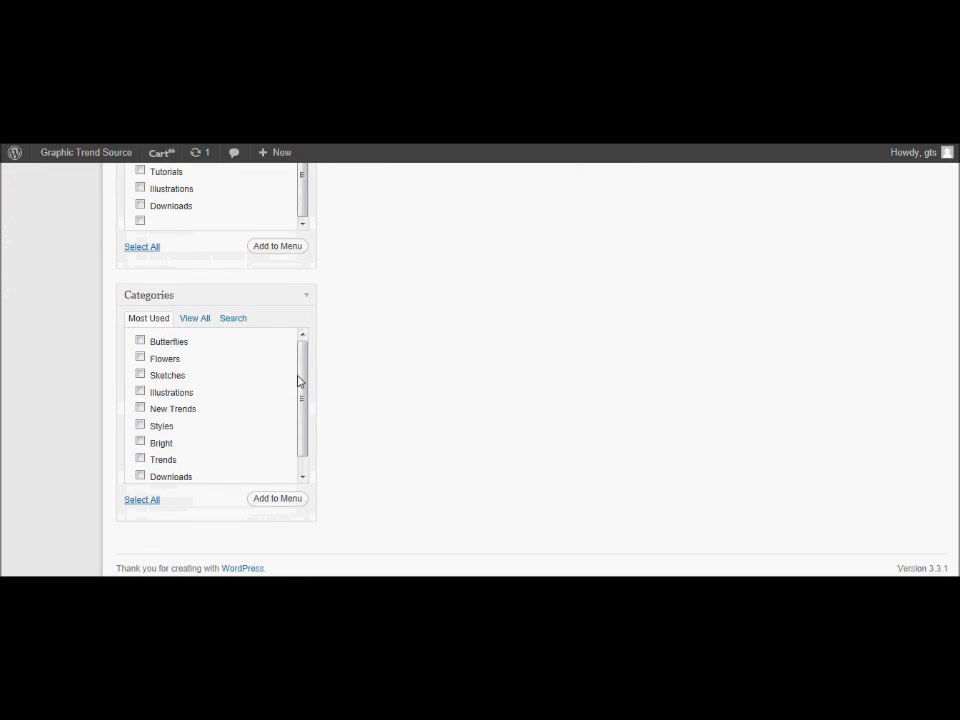
left_click_drag(298, 381, 303, 432)
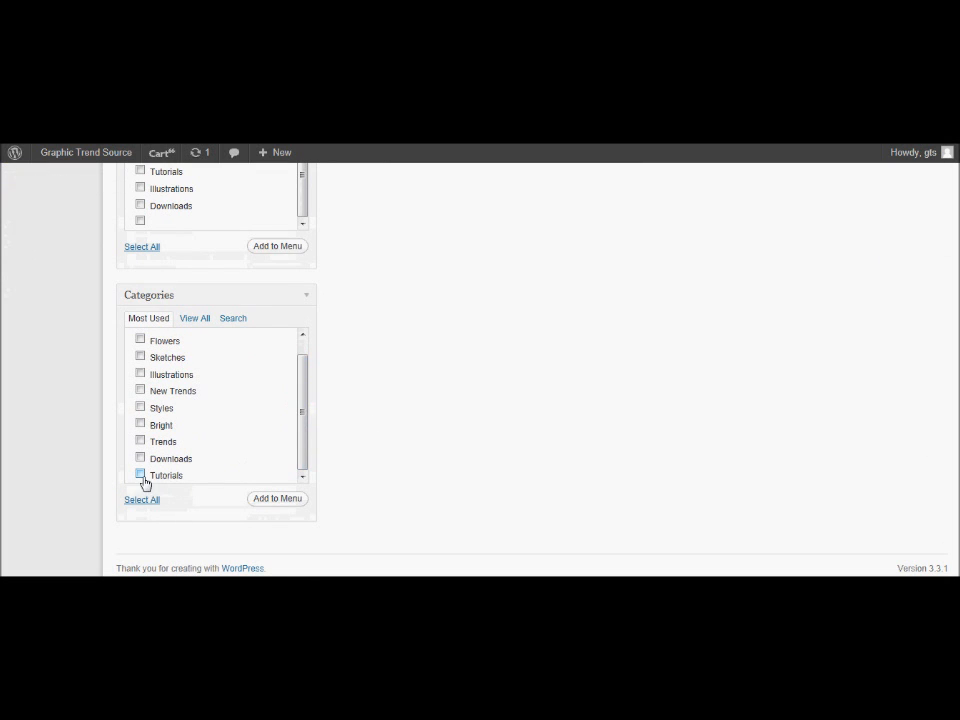
scroll(395, 511, "up", 5)
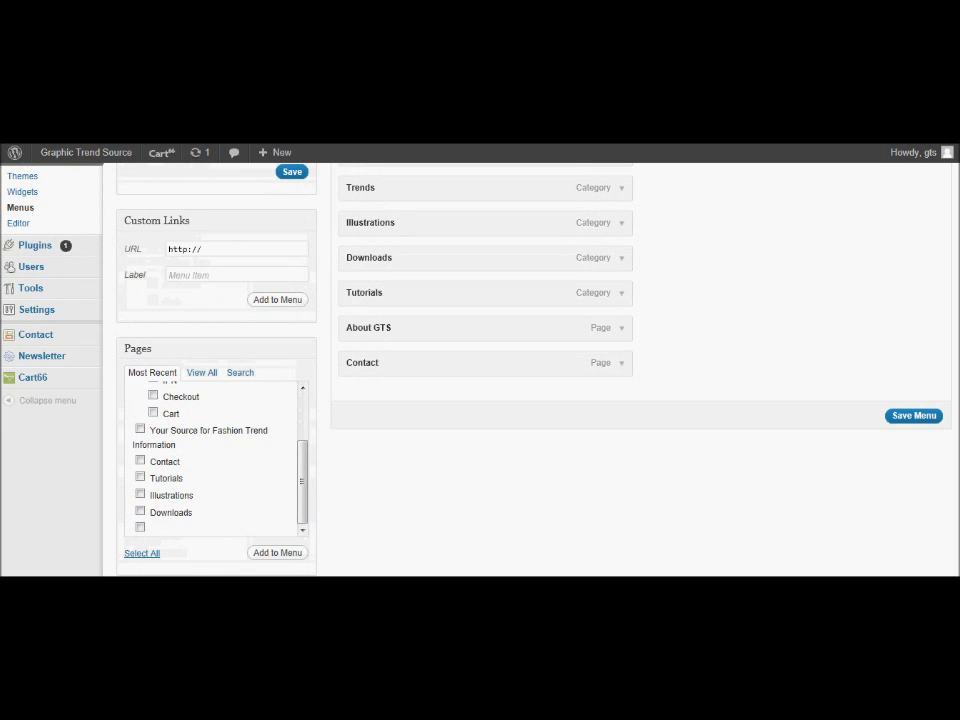
scroll(480, 360, "up", 1)
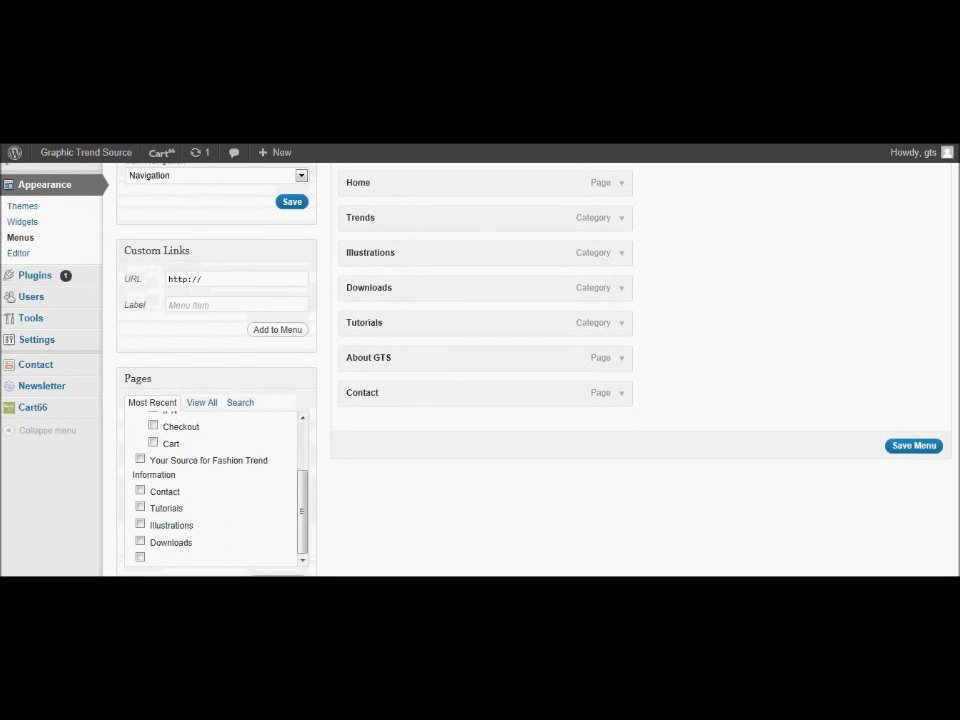
scroll(480, 360, "down", 1)
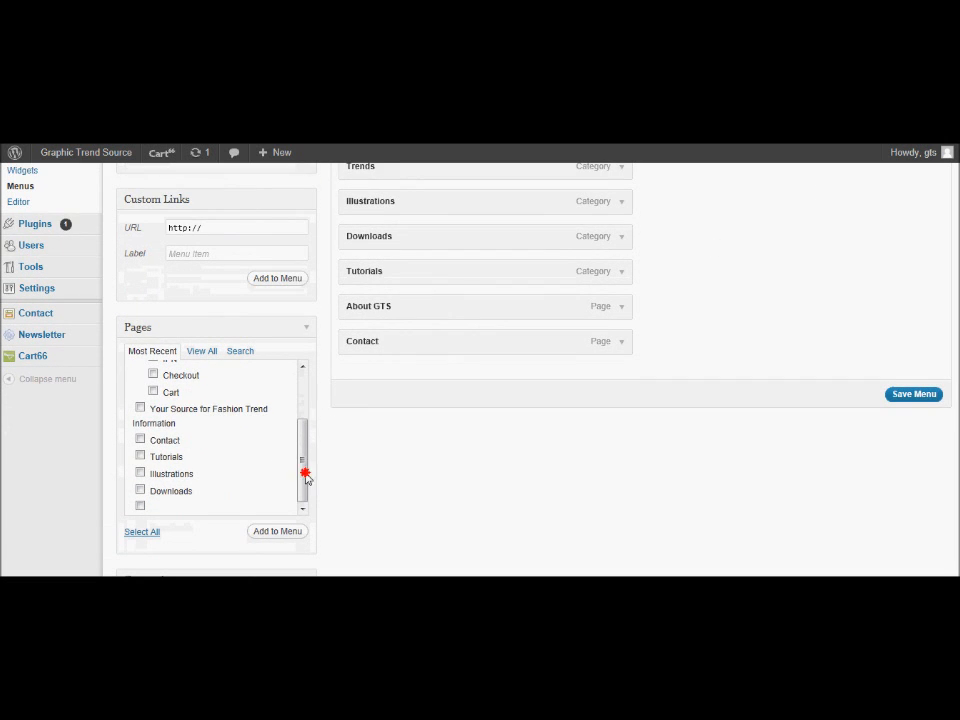
left_click_drag(304, 476, 302, 371)
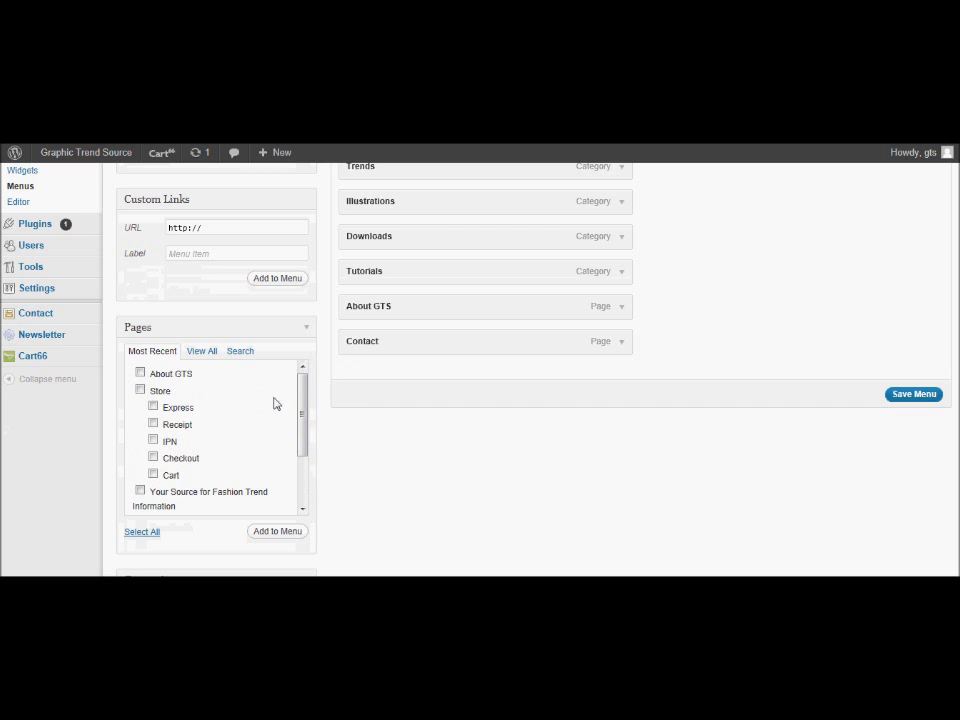
left_click_drag(304, 413, 306, 489)
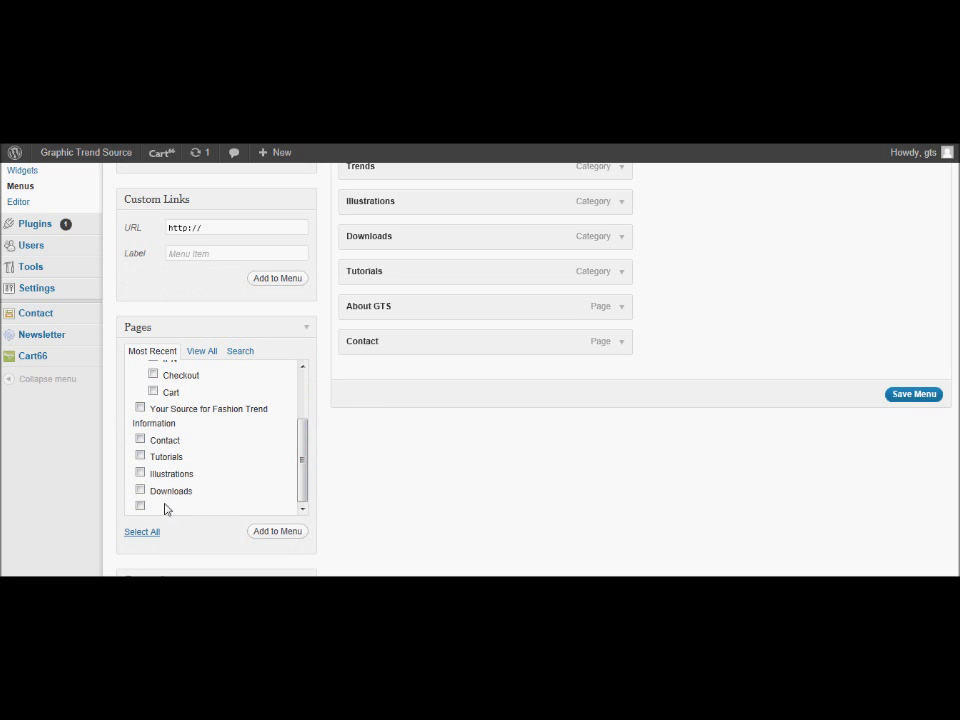
mouse_move(296, 463)
left_mouse_down()
mouse_move(302, 414)
mouse_move(306, 478)
left_mouse_up()
Step: Add the Tutorials category to the Navigation menu and remove the added item again
scroll(290, 480, "down", 3)
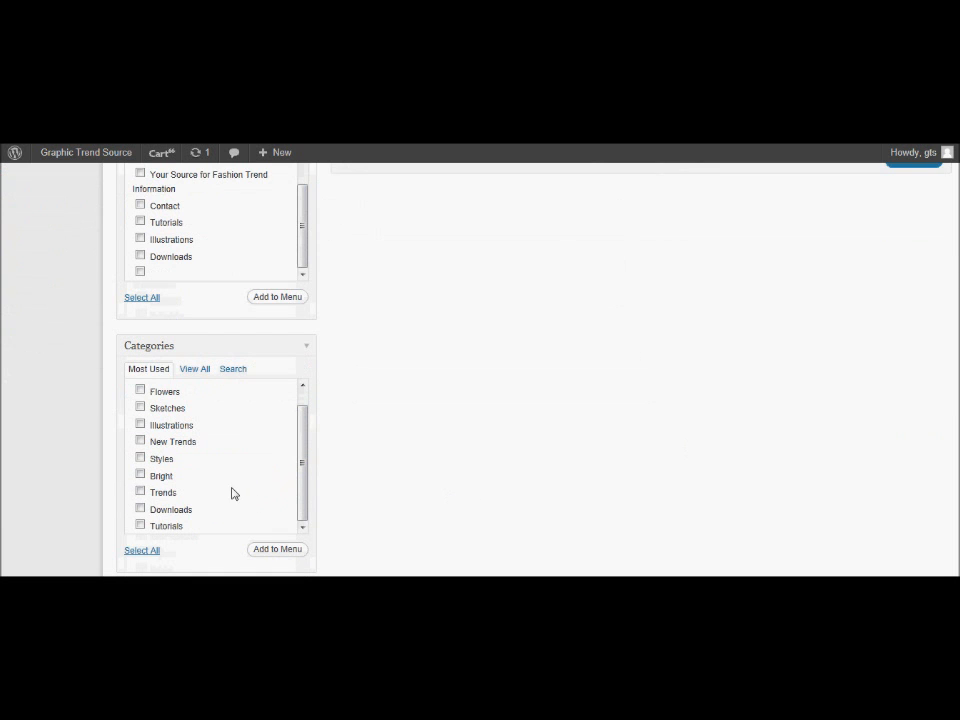
left_click(140, 526)
left_click(278, 551)
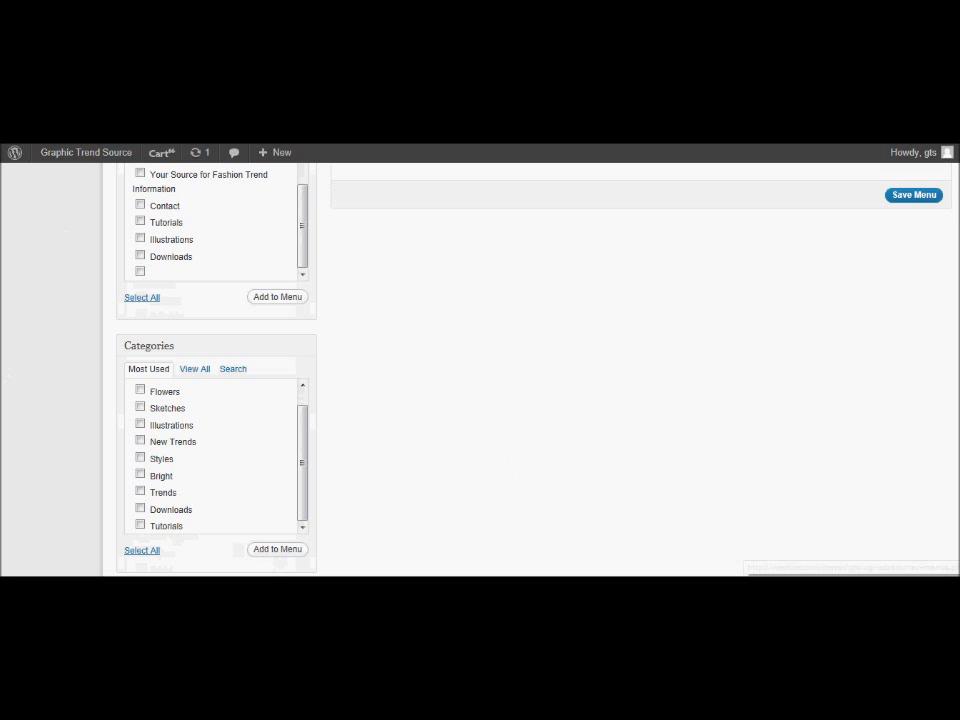
scroll(280, 556, "up", 4)
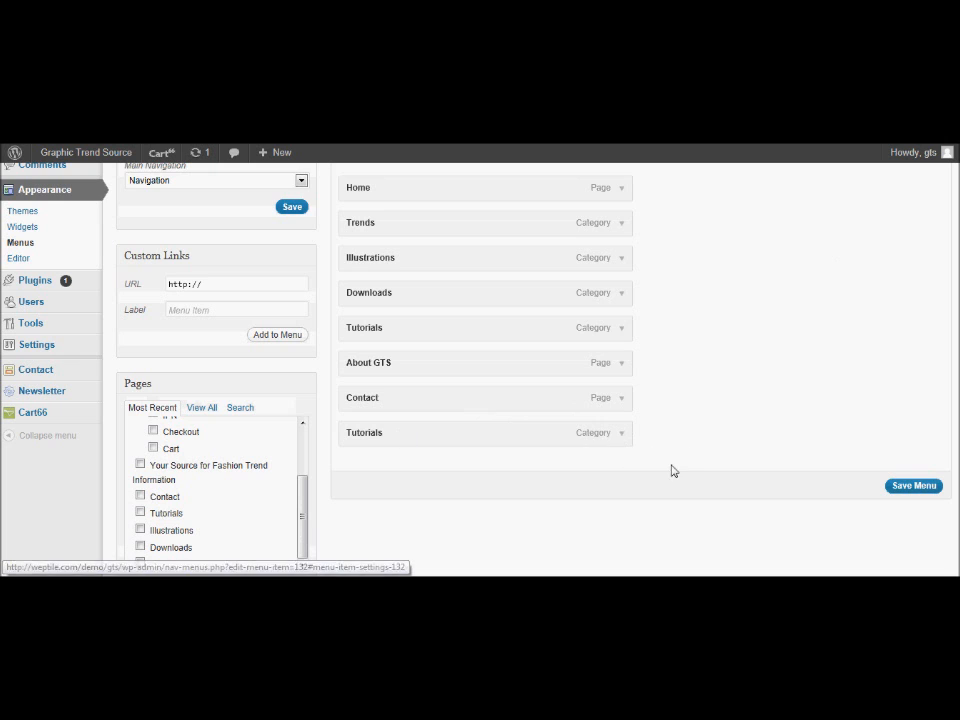
left_click(623, 433)
left_click(363, 532)
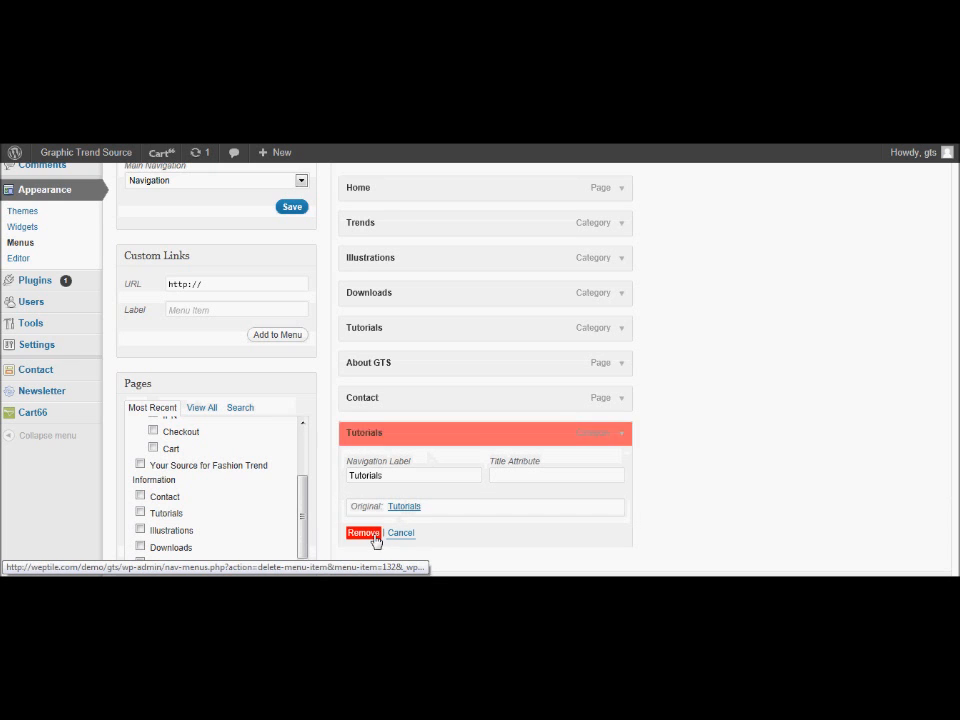
Step: Add the Tutorials page to the Navigation menu and remove that page item again
left_click(140, 513)
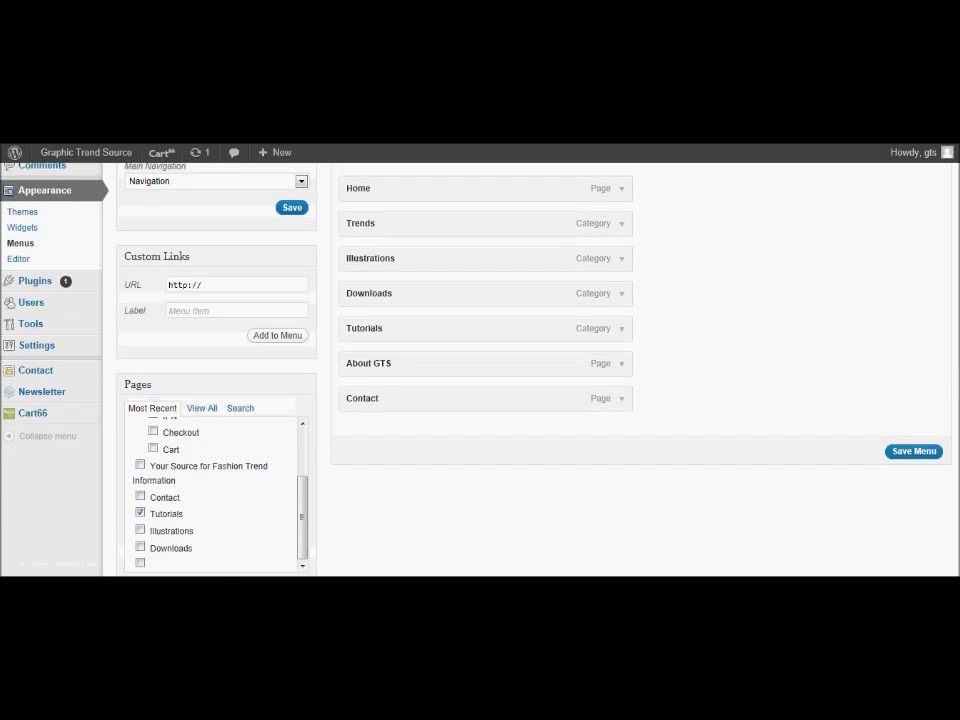
scroll(375, 514, "down", 2)
left_click(294, 513)
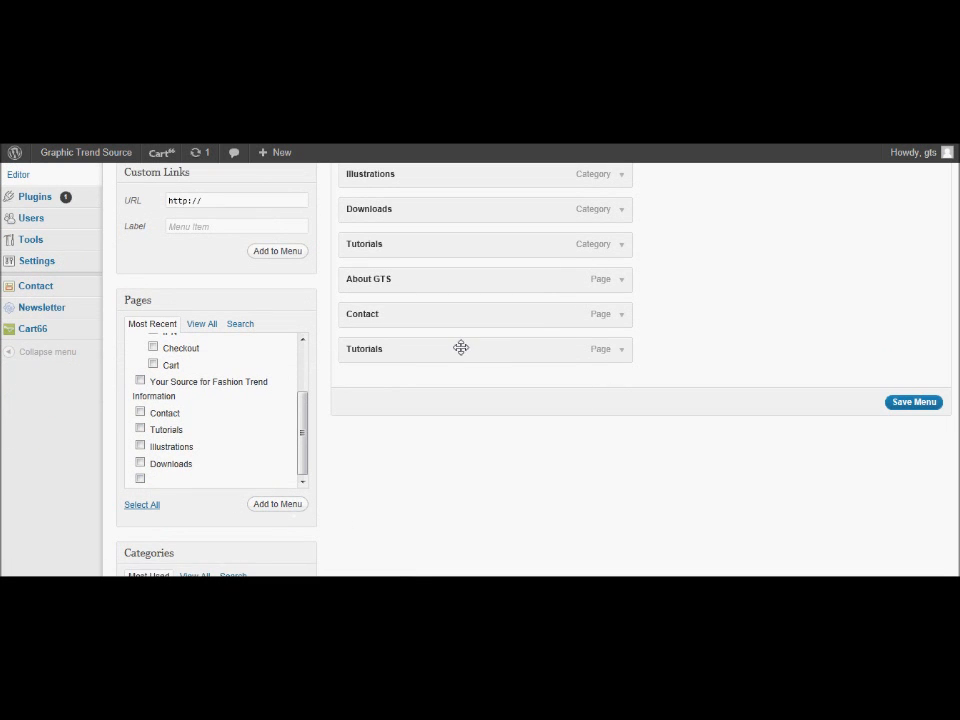
scroll(140, 300, "up", 2)
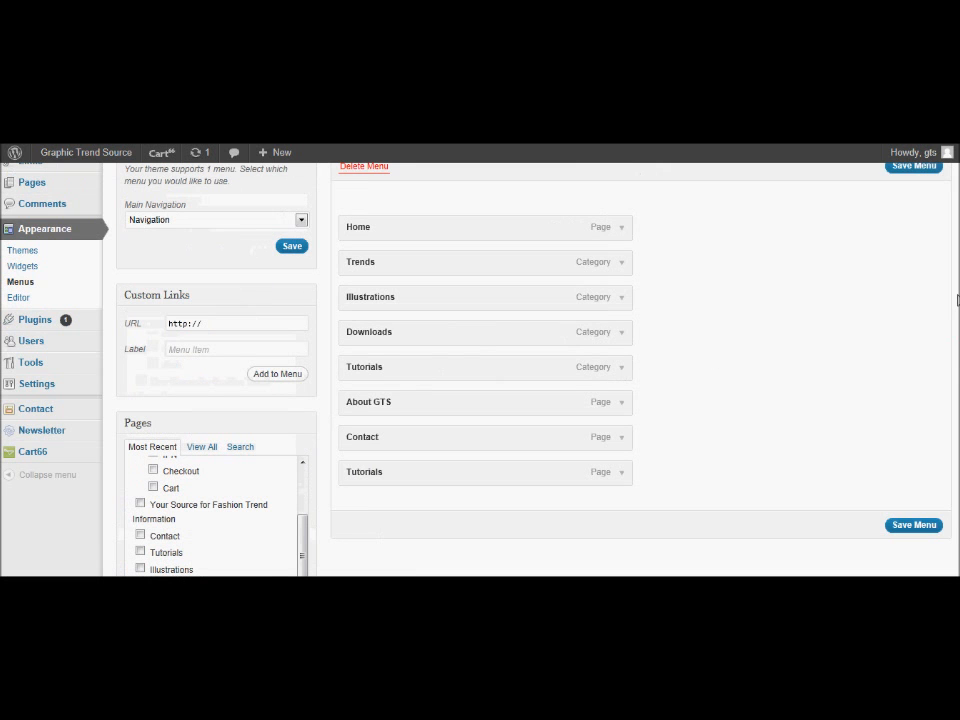
mouse_move(44, 184)
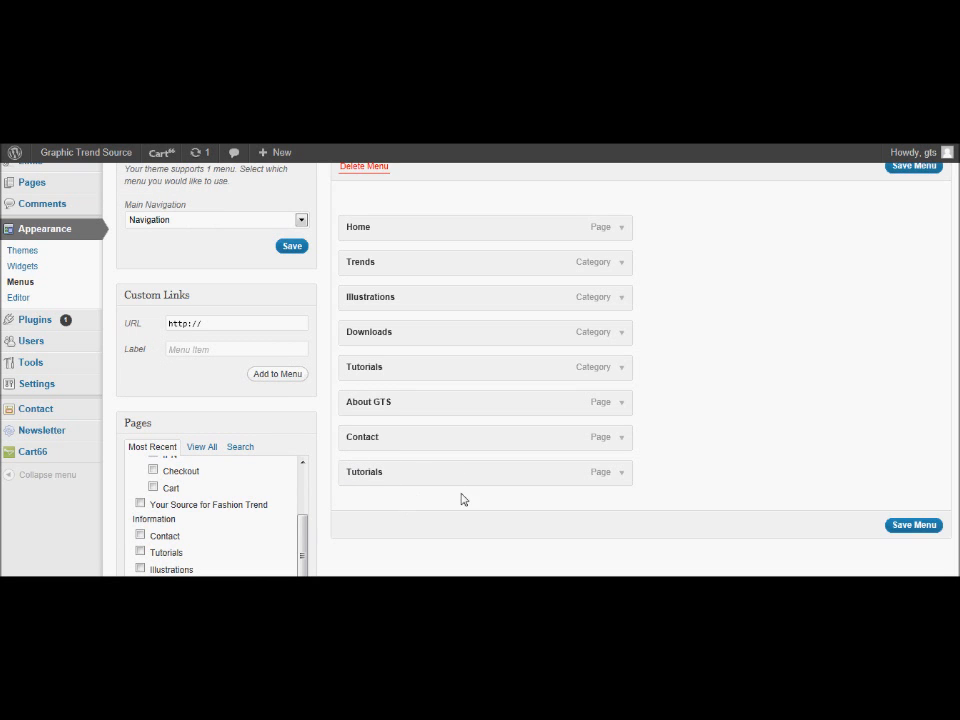
left_click(622, 473)
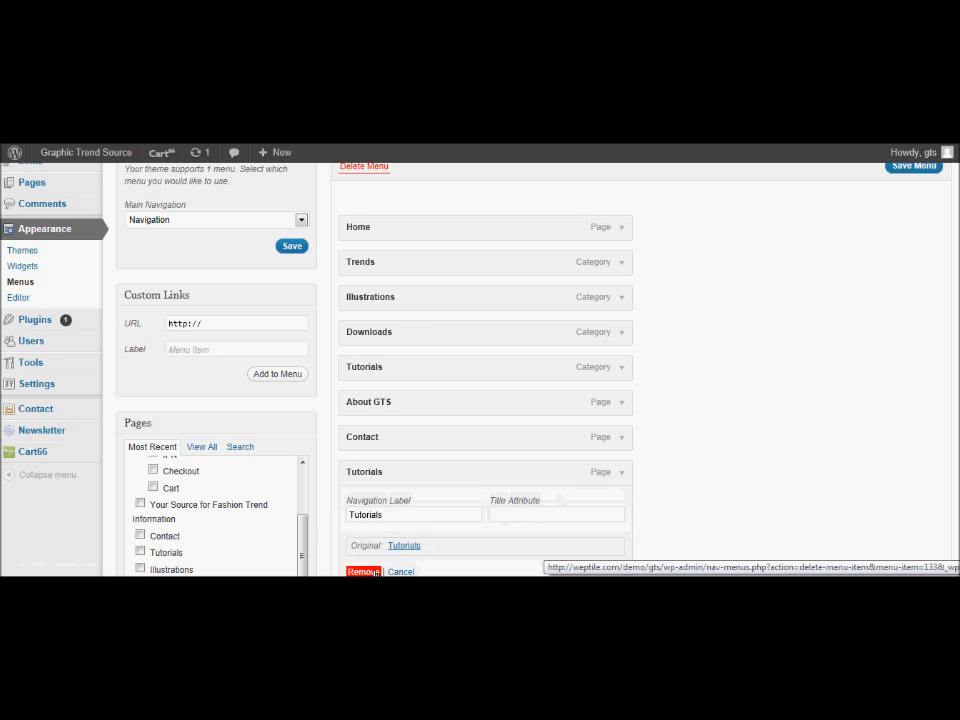
left_click(363, 571)
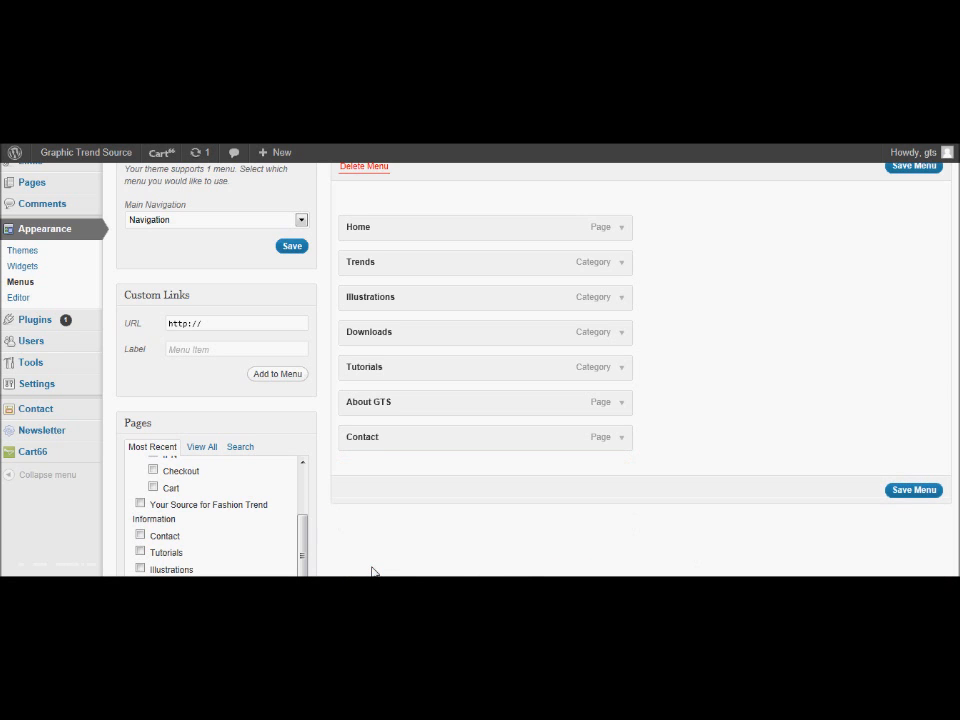